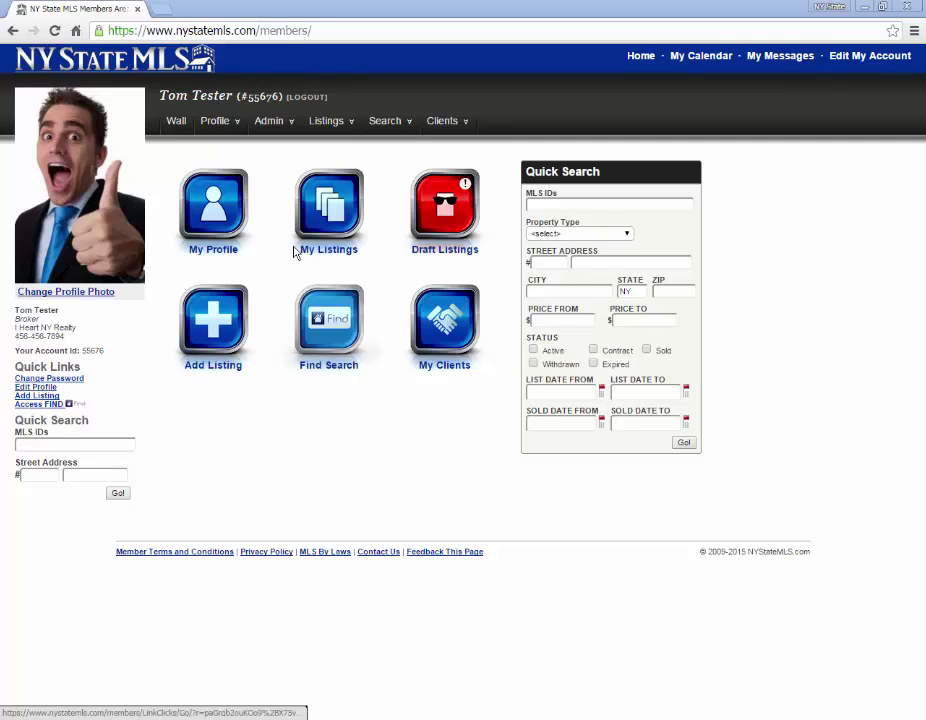
Open the Listings menu in the members home page's top navigation bar
{"action": "left_click", "coordinate": [335, 122]}
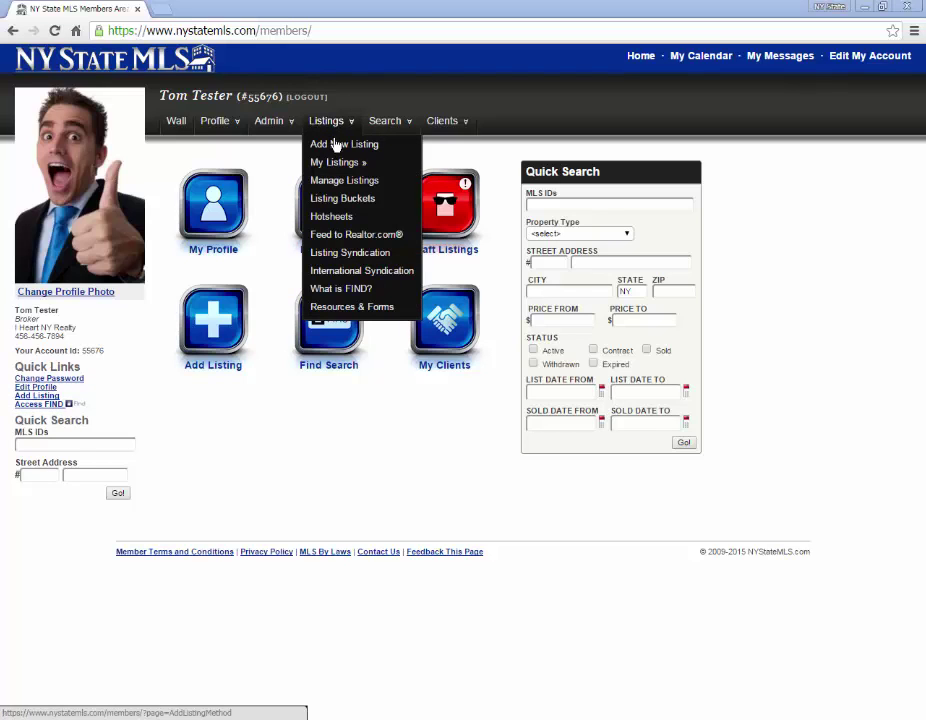
Choose Add New Listing from the Listings dropdown
{"action": "left_click", "coordinate": [346, 146]}
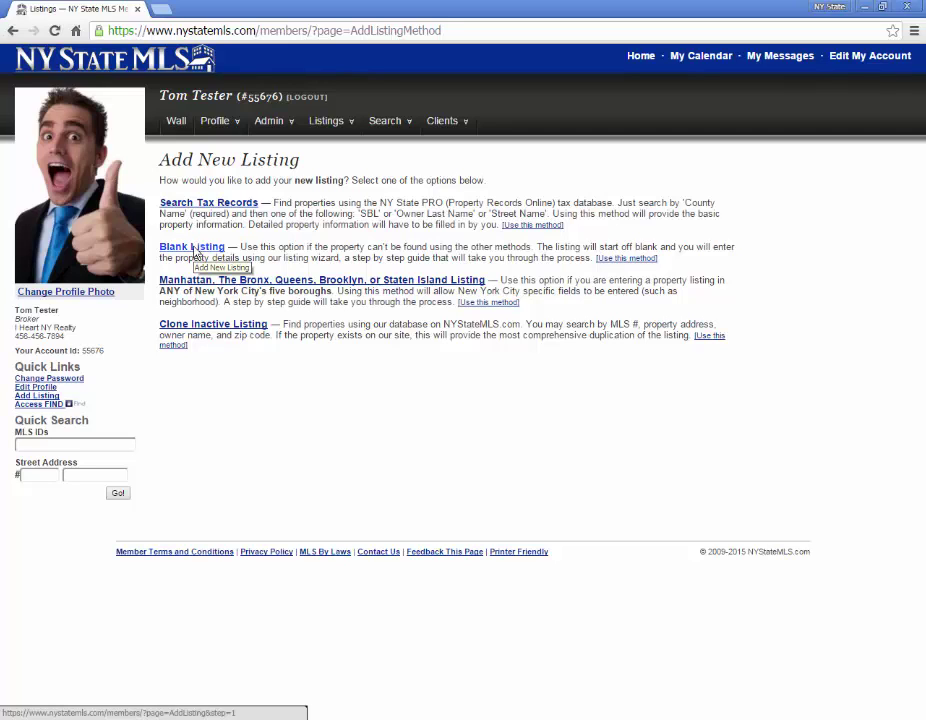
Start a Blank Listing as a House (Detached) for Sale, priced at 150000
{"action": "left_click", "coordinate": [194, 248]}
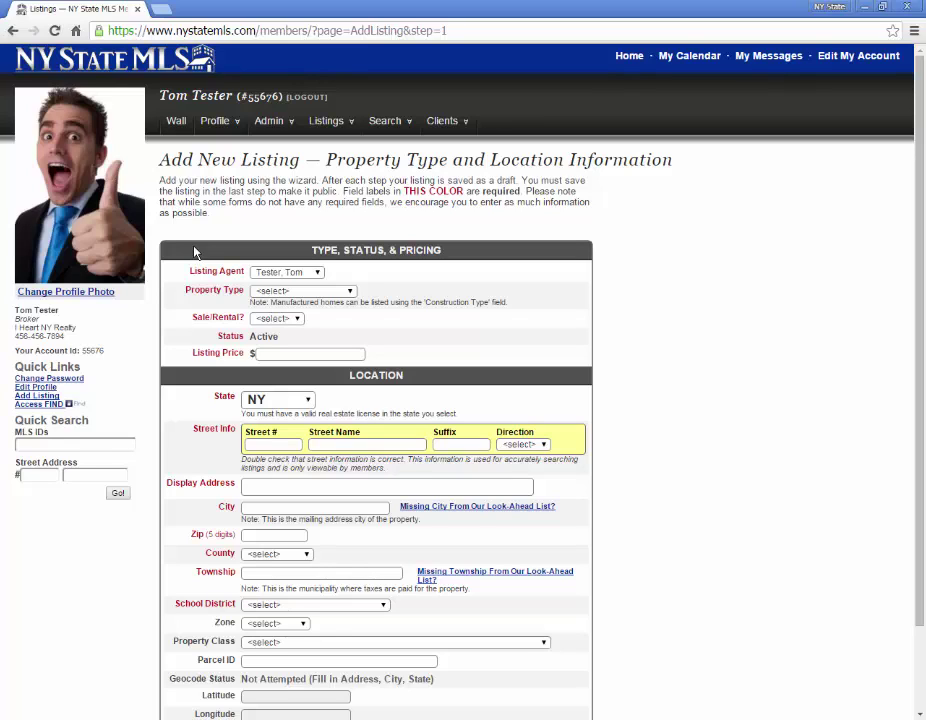
{"action": "scroll", "coordinate": [699, 314], "scroll_direction": "down", "scroll_amount": 1}
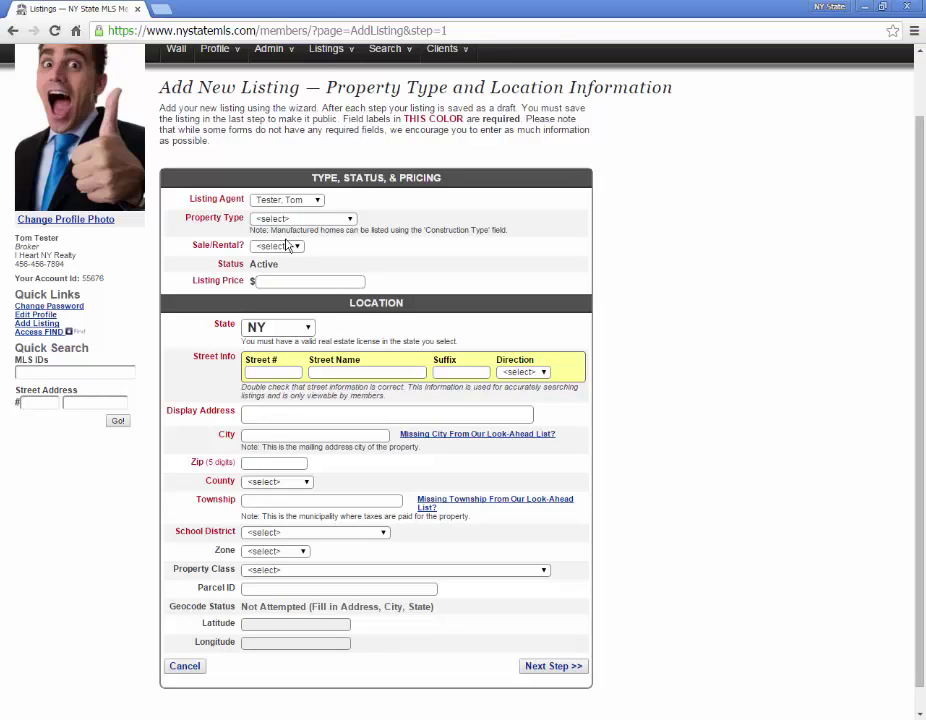
{"action": "left_click", "coordinate": [334, 219]}
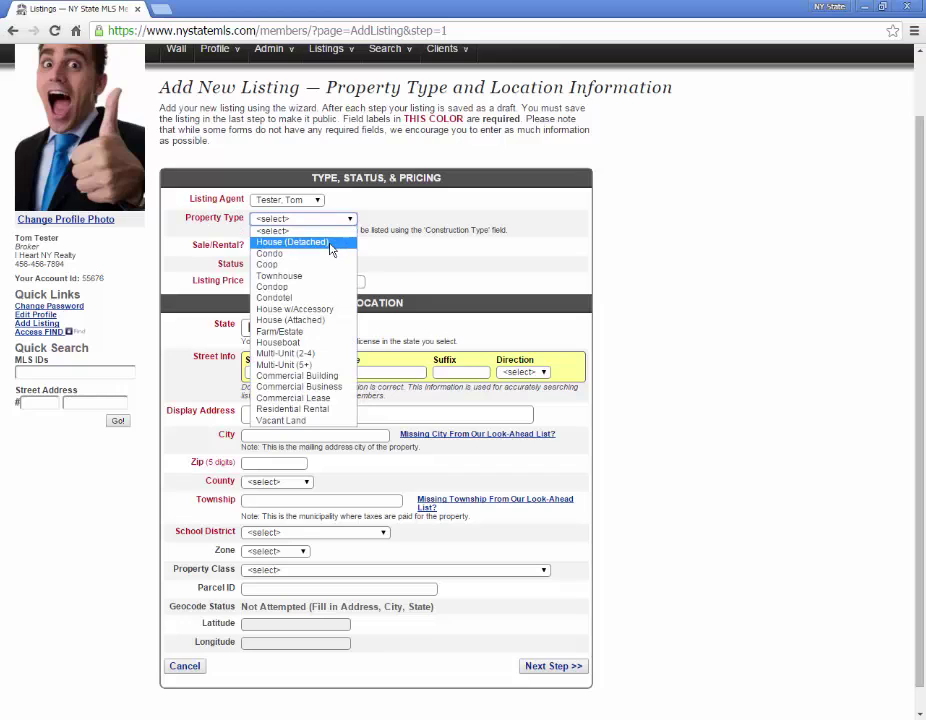
{"action": "left_click", "coordinate": [342, 242]}
{"action": "left_click", "coordinate": [296, 246]}
{"action": "left_click", "coordinate": [279, 271]}
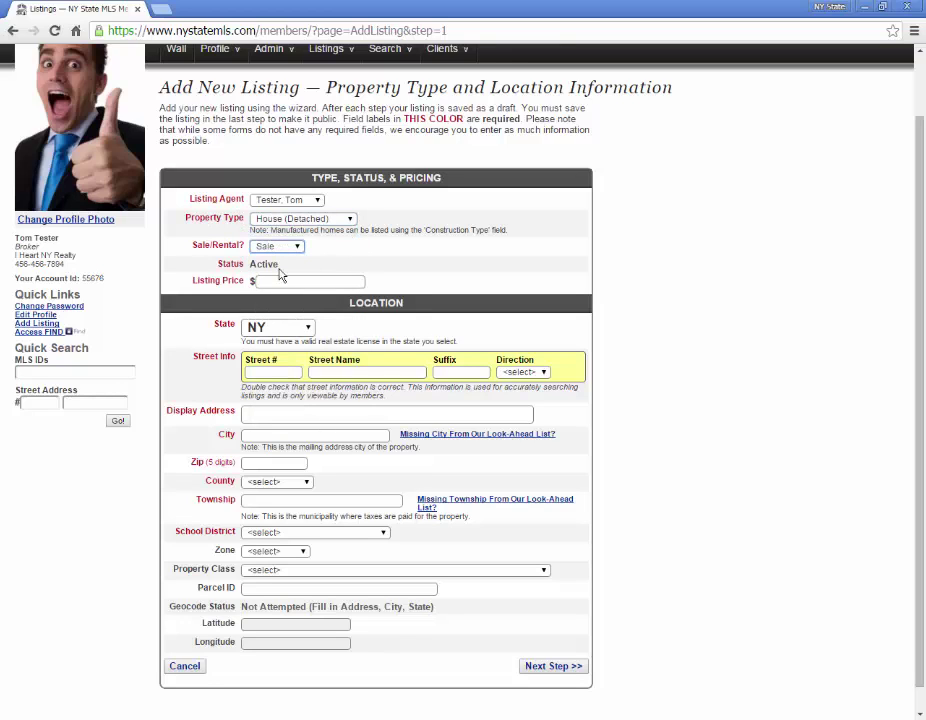
{"action": "left_click", "coordinate": [288, 284]}
{"action": "type", "text": "150000"}
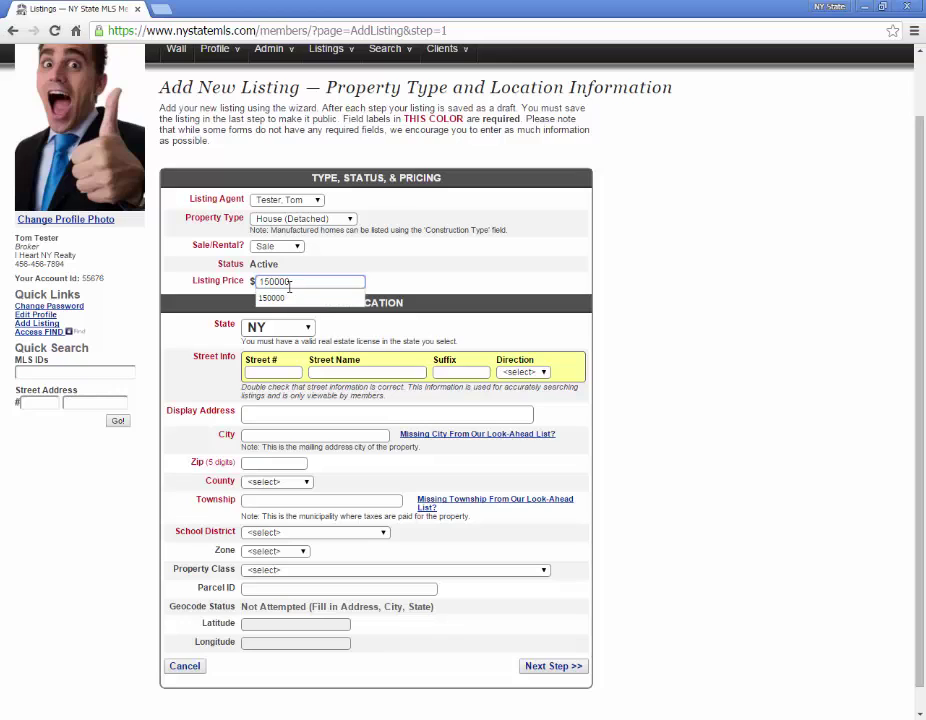
{"action": "left_click", "coordinate": [401, 283]}
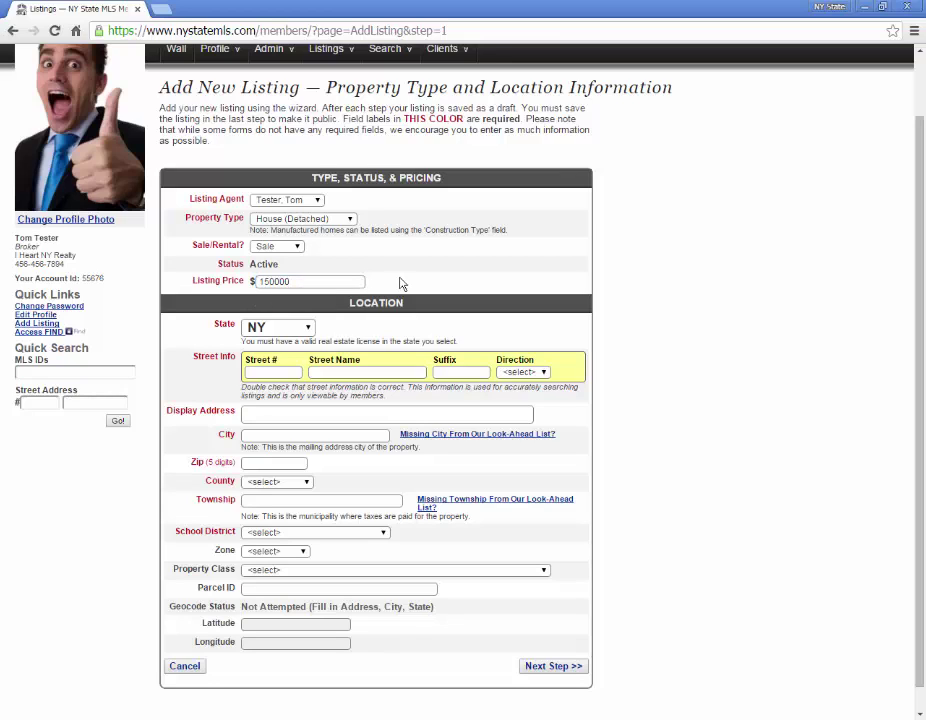
{"action": "left_click", "coordinate": [272, 372]}
{"action": "key", "text": "Tab"}
{"action": "key", "text": "Tab"}
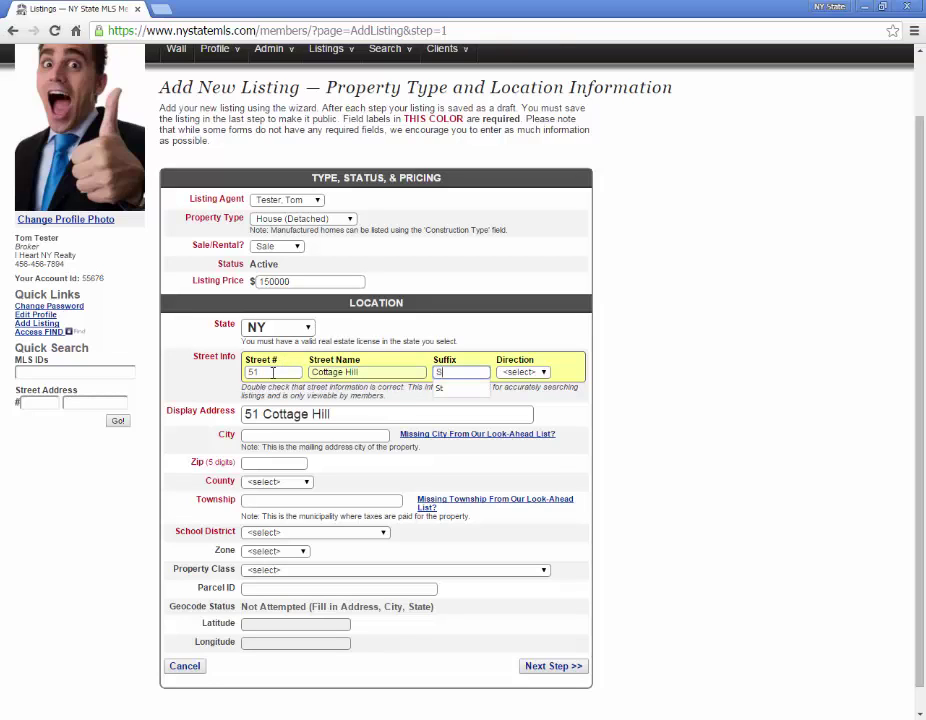
{"action": "key", "text": "Tab"}
{"action": "key", "text": "Tab"}
{"action": "key", "text": "Tab"}
{"action": "type", "text": "R"}
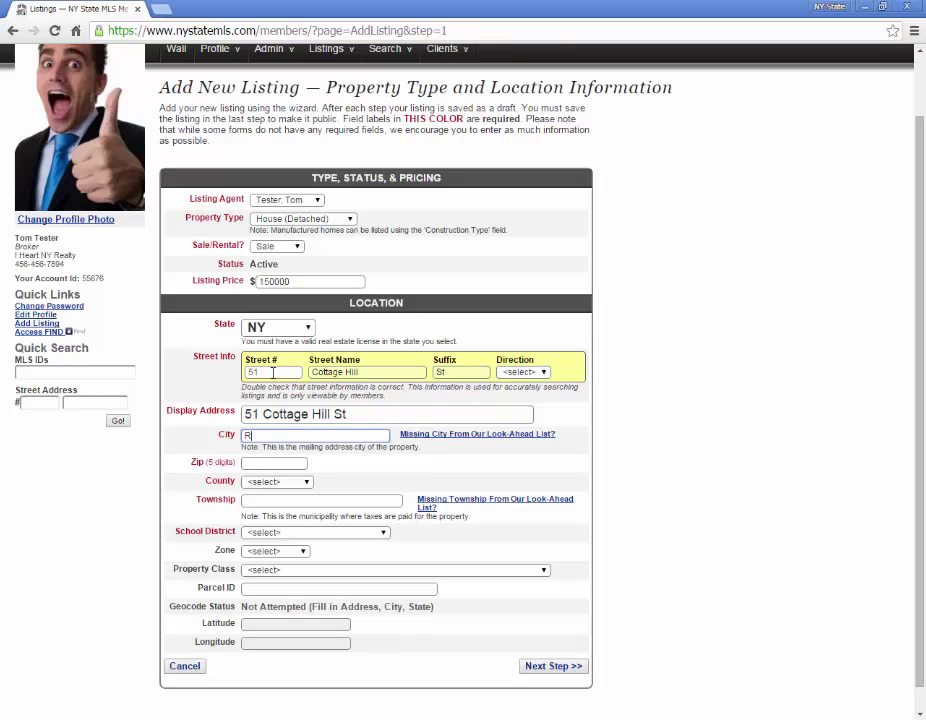
{"action": "type", "text": "enss"}
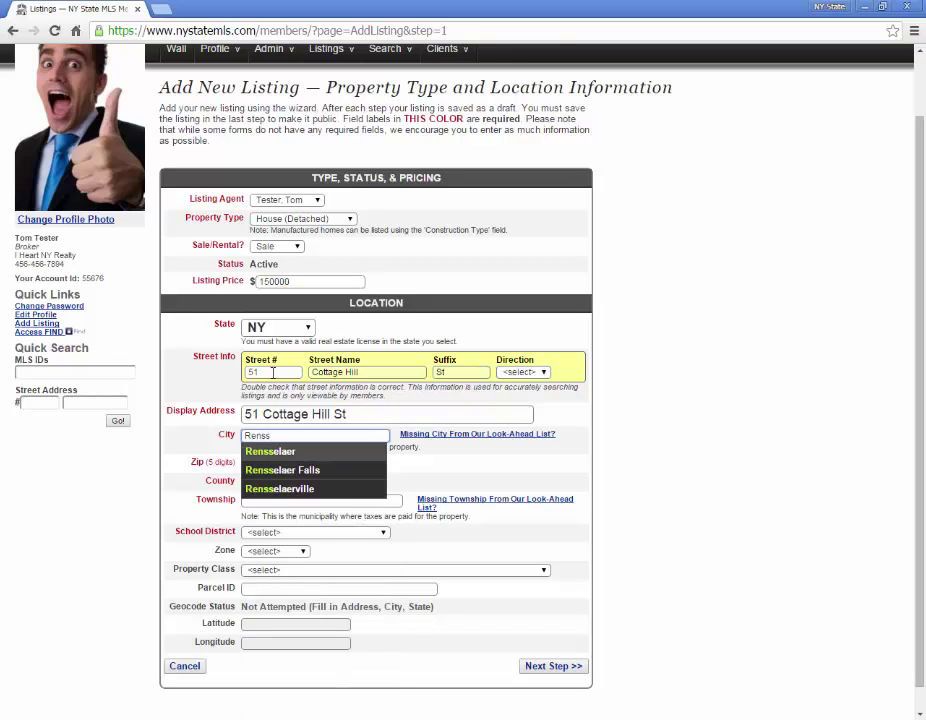
{"action": "key", "text": "Tab"}
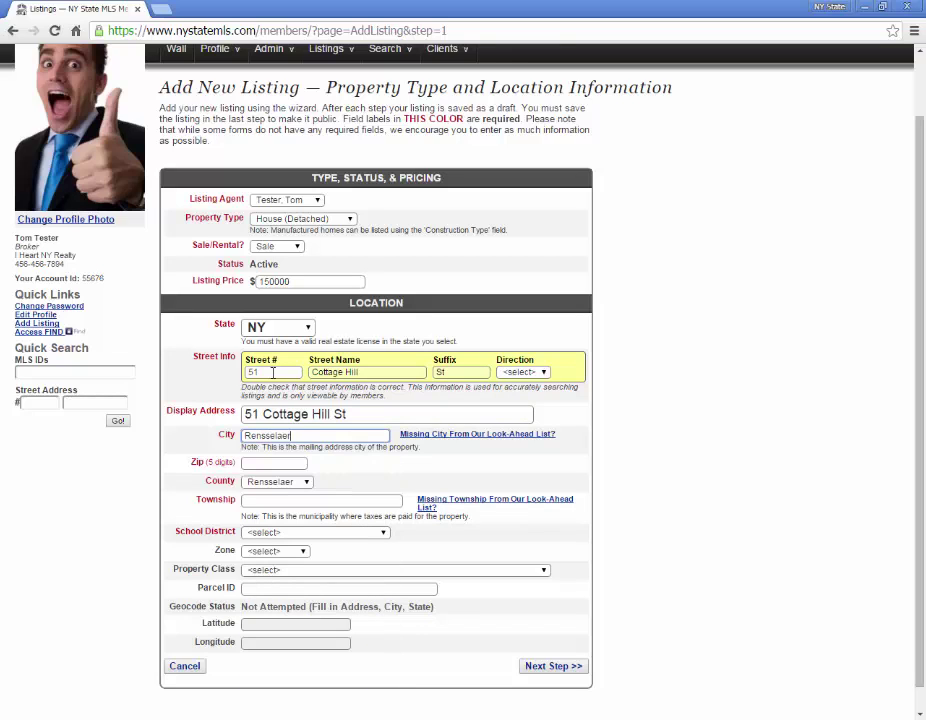
{"action": "type", "text": "12144"}
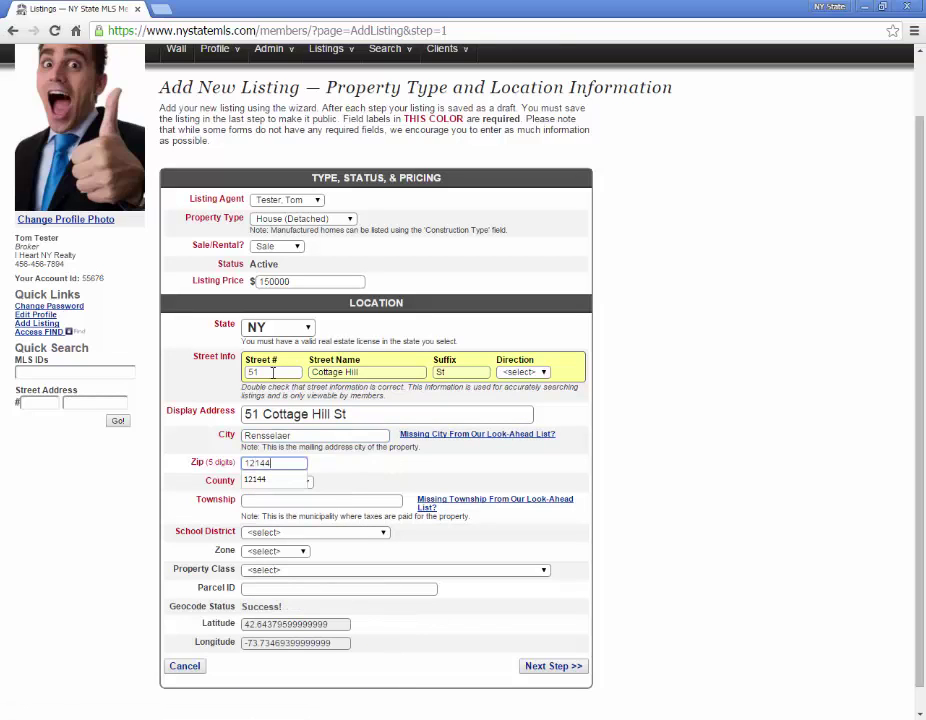
{"action": "key", "text": "Tab"}
{"action": "type", "text": "Rens"}
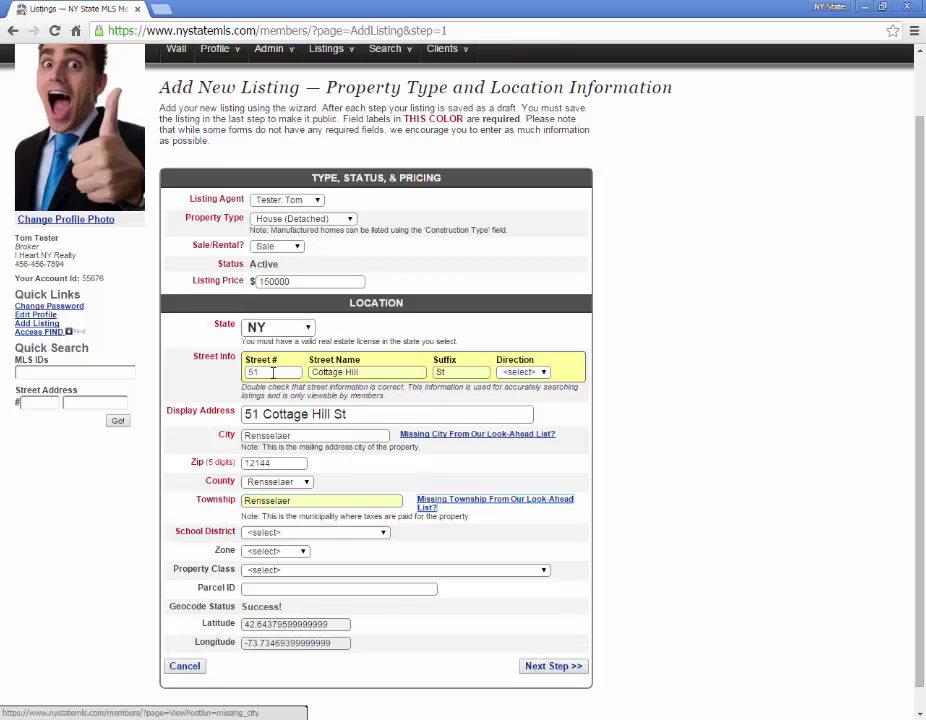
Choose Rensselaer school district and Residential zone, then save the location details
{"action": "left_click", "coordinate": [333, 534]}
{"action": "type", "text": "ren"}
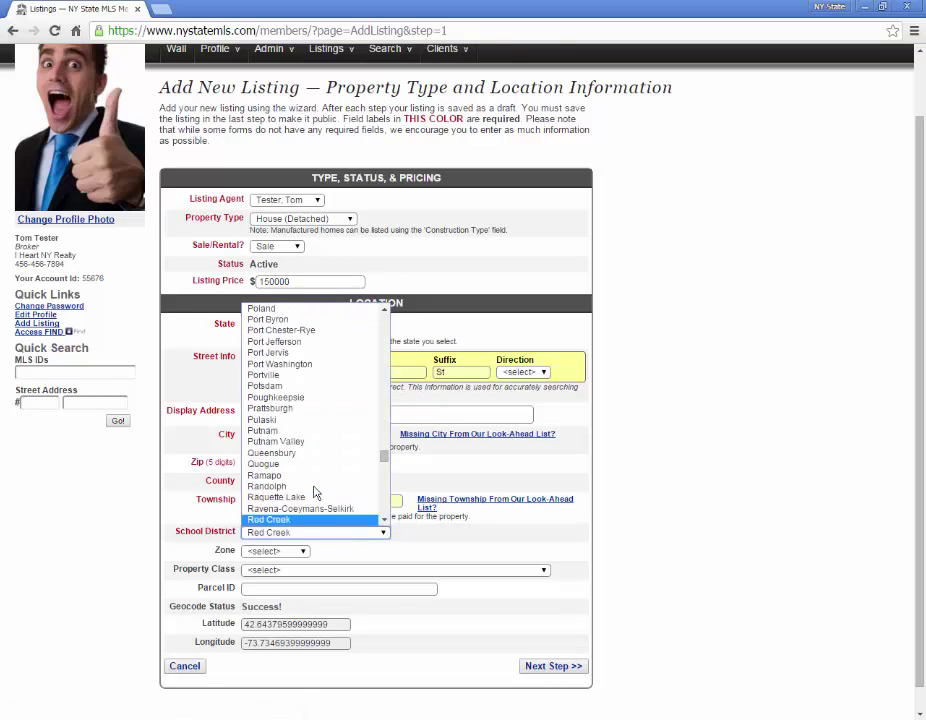
{"action": "key", "text": "Return"}
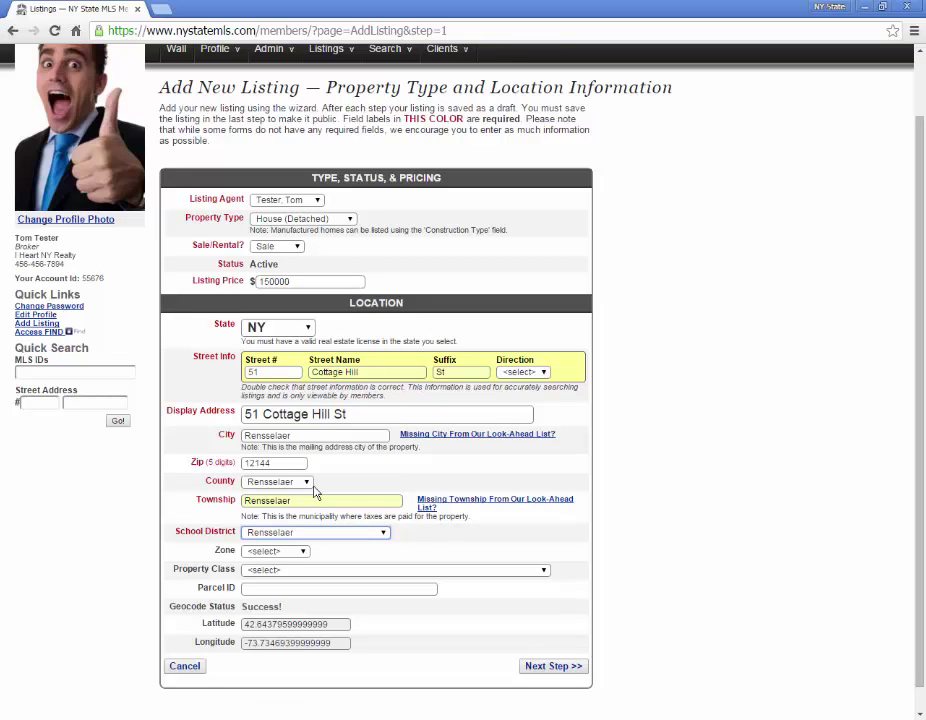
{"action": "left_click", "coordinate": [302, 553]}
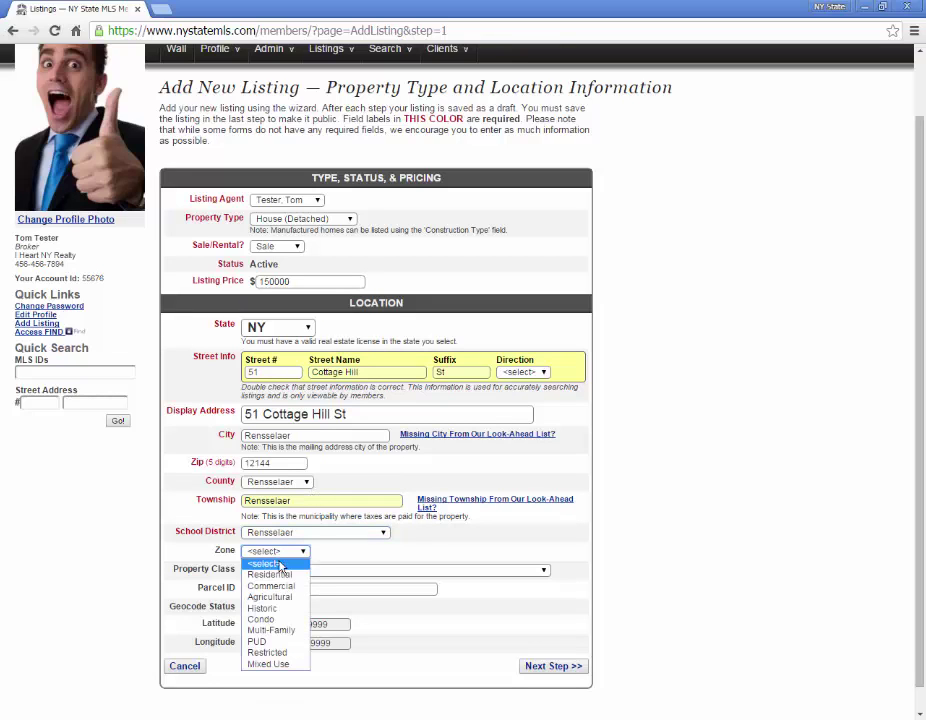
{"action": "left_click", "coordinate": [278, 578]}
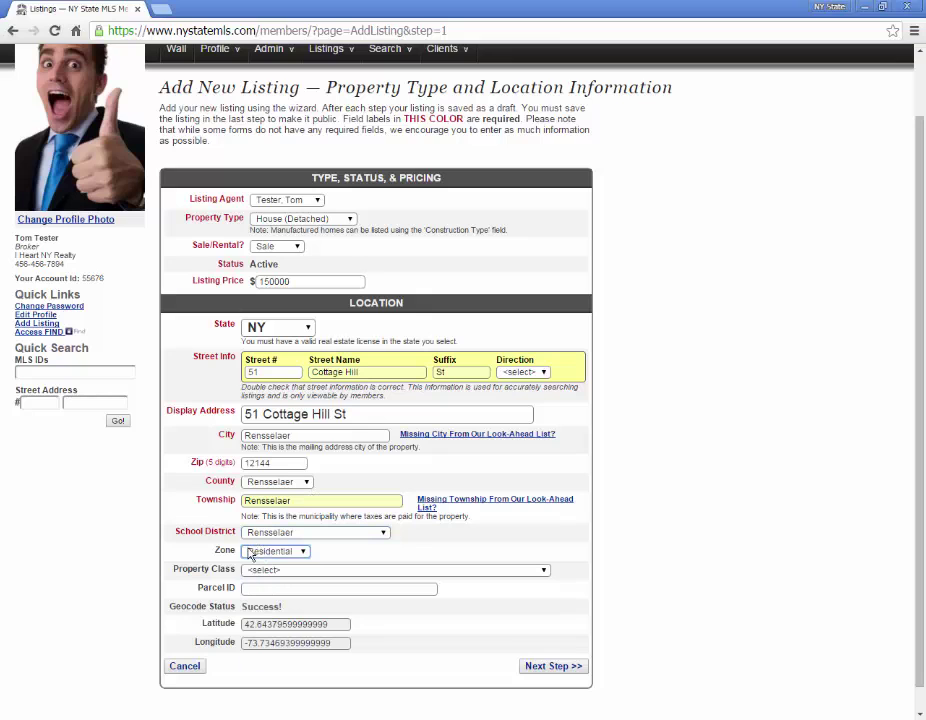
{"action": "left_click", "coordinate": [545, 670]}
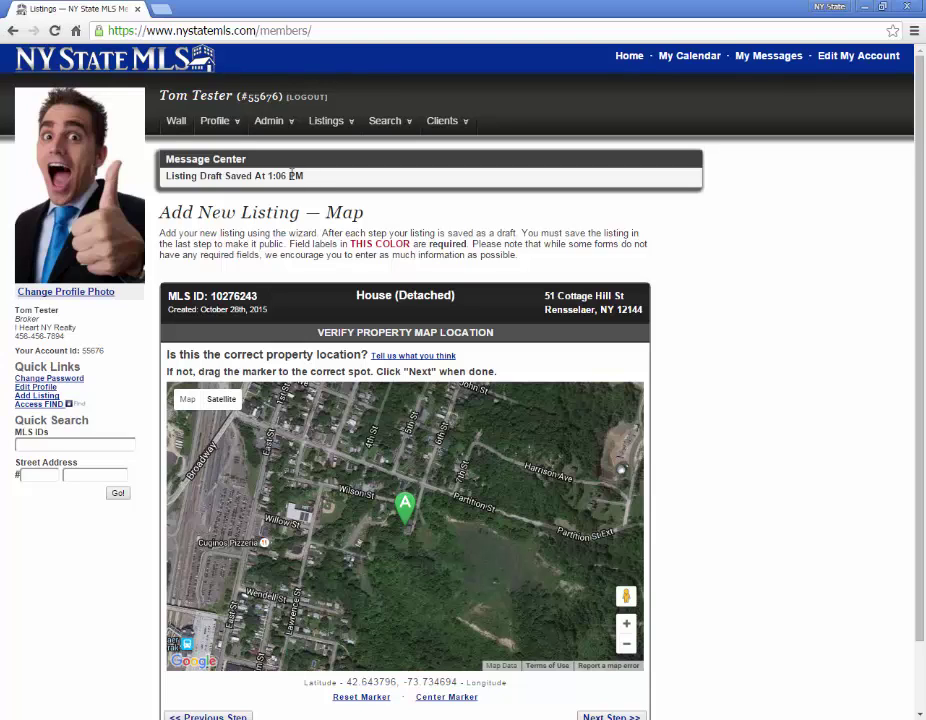
{"action": "scroll", "coordinate": [763, 331], "scroll_direction": "down", "scroll_amount": 1}
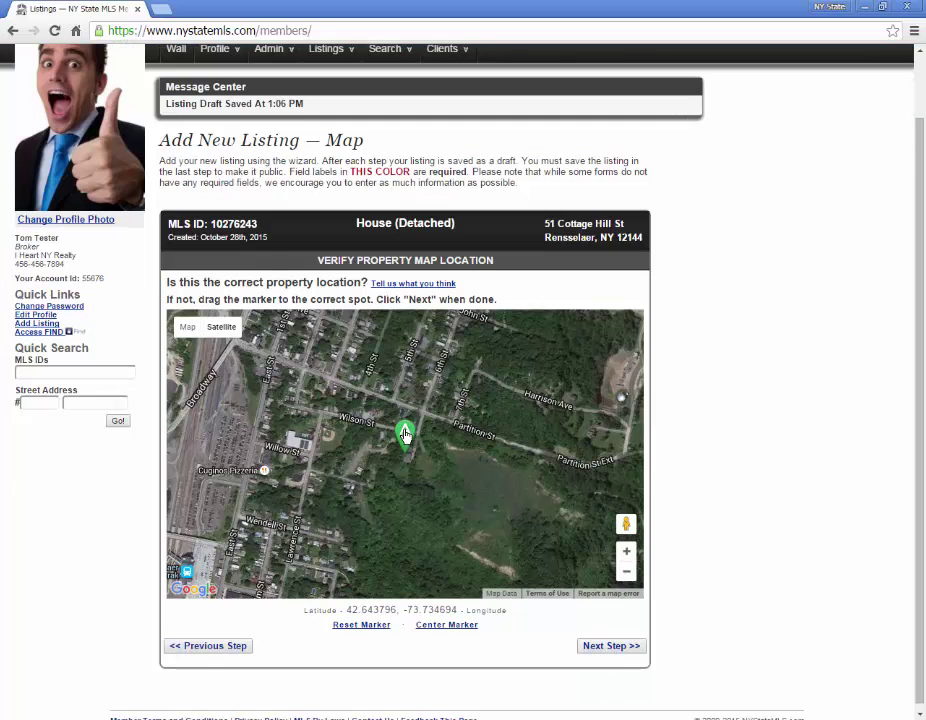
{"action": "mouse_move", "coordinate": [405, 432]}
{"action": "left_mouse_down"}
{"action": "mouse_move", "coordinate": [444, 413]}
{"action": "mouse_move", "coordinate": [403, 432]}
{"action": "mouse_move", "coordinate": [440, 372]}
{"action": "mouse_move", "coordinate": [616, 400]}
{"action": "mouse_move", "coordinate": [636, 390]}
{"action": "mouse_move", "coordinate": [391, 410]}
{"action": "mouse_move", "coordinate": [280, 392]}
{"action": "mouse_move", "coordinate": [340, 378]}
{"action": "mouse_move", "coordinate": [333, 372]}
{"action": "mouse_move", "coordinate": [344, 440]}
{"action": "left_mouse_up"}
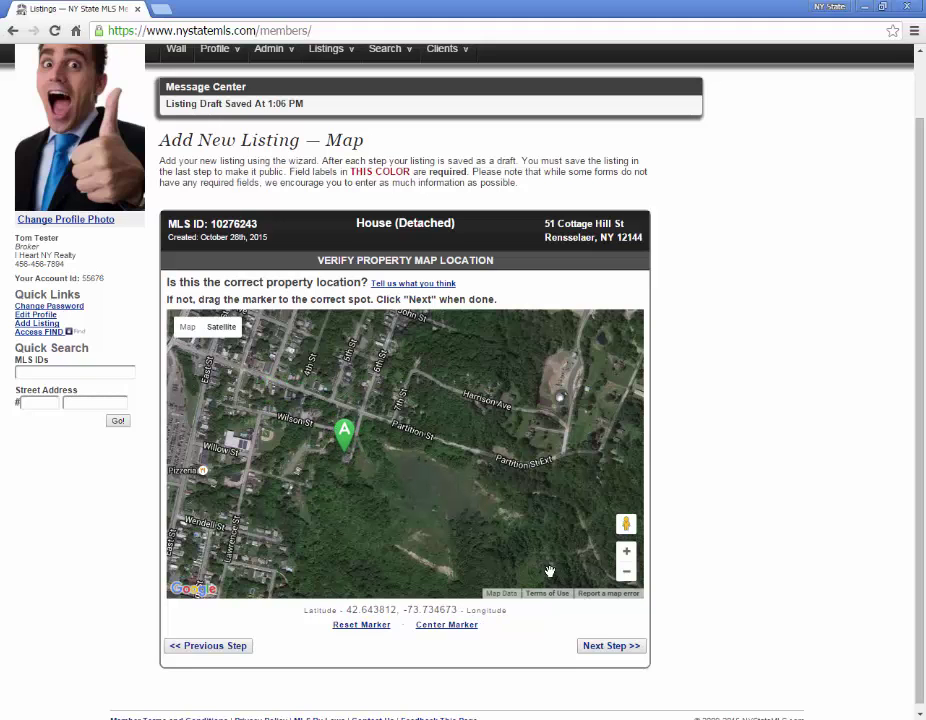
{"action": "left_click", "coordinate": [598, 648]}
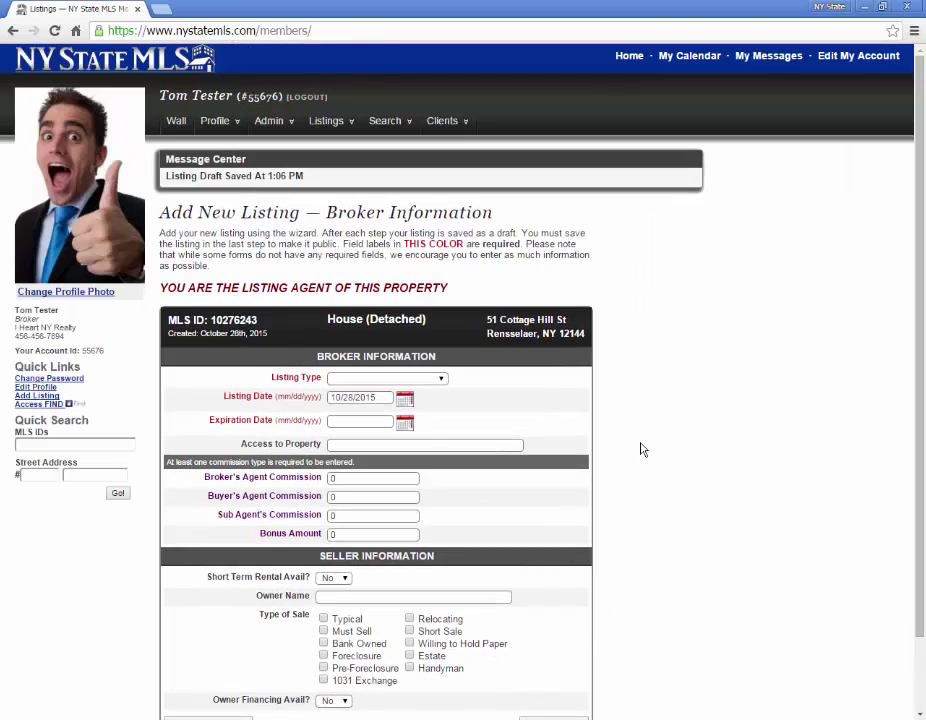
Set listing type Exclusive Right To Sell, listing date 10/20/2015 and expiration 10/21/2015
{"action": "left_click", "coordinate": [437, 378]}
{"action": "left_click", "coordinate": [350, 400]}
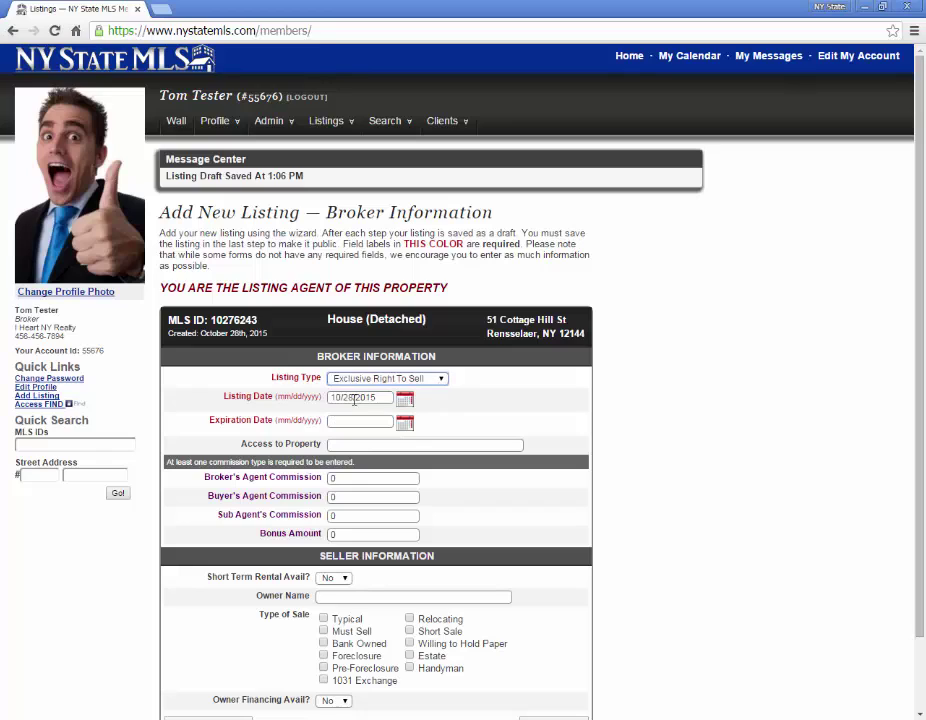
{"action": "double_click", "coordinate": [348, 397]}
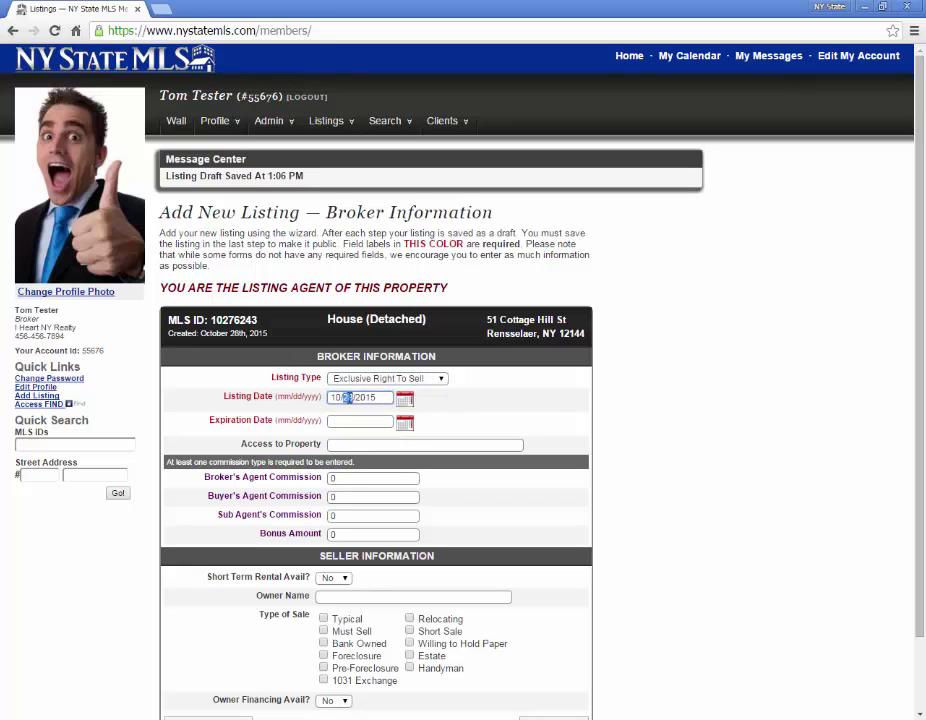
{"action": "type", "text": "20"}
{"action": "key", "text": "ctrl+a"}
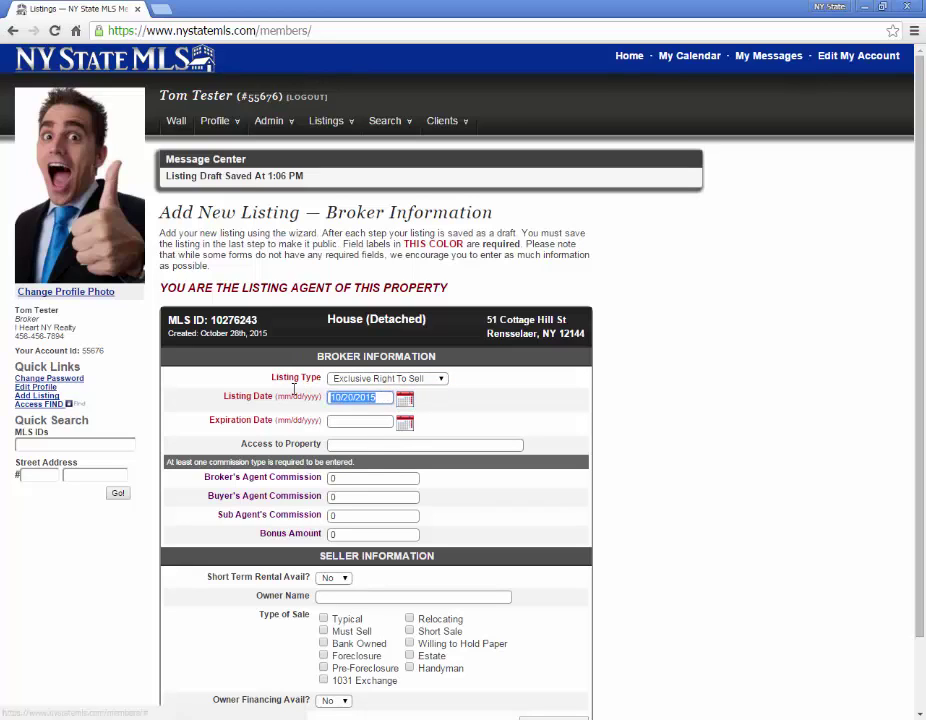
{"action": "key", "text": "ctrl+c"}
{"action": "left_click", "coordinate": [353, 420]}
{"action": "key", "text": "ctrl+v"}
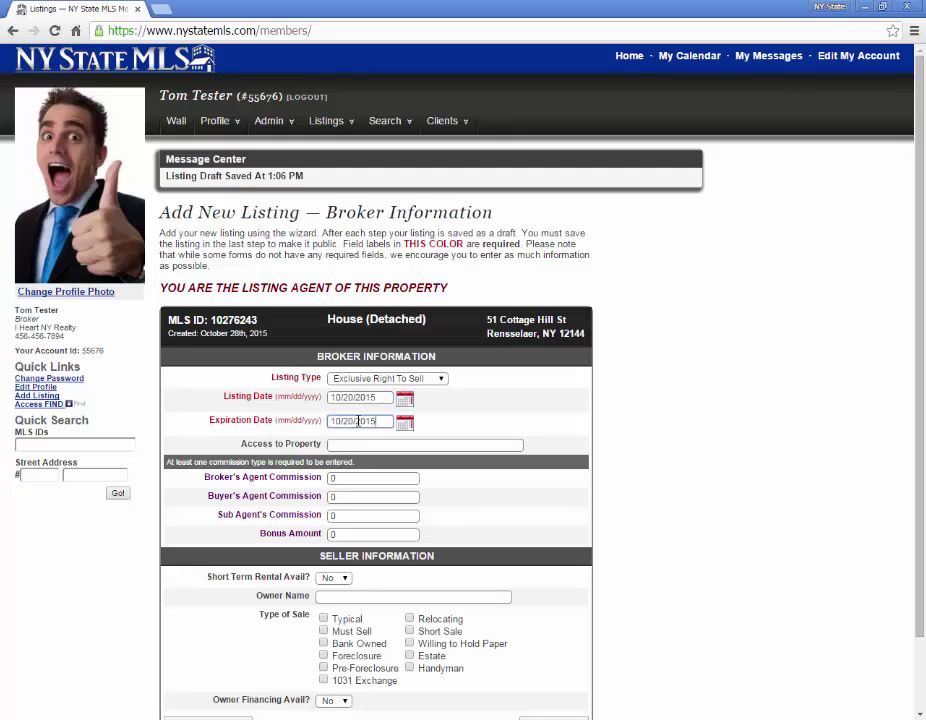
{"action": "double_click", "coordinate": [352, 421]}
{"action": "type", "text": "21"}
{"action": "left_click", "coordinate": [250, 497]}
Enter a 2.5% buyer's agent commission, set the sale type to Typical, and continue
{"action": "left_click", "coordinate": [351, 497]}
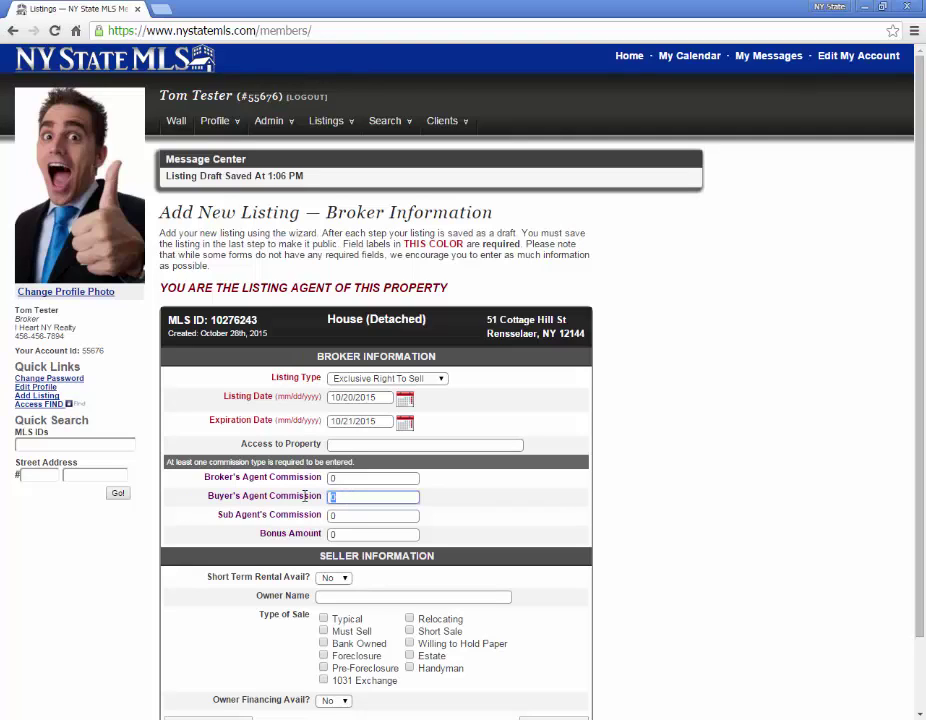
{"action": "type", "text": "2.5%"}
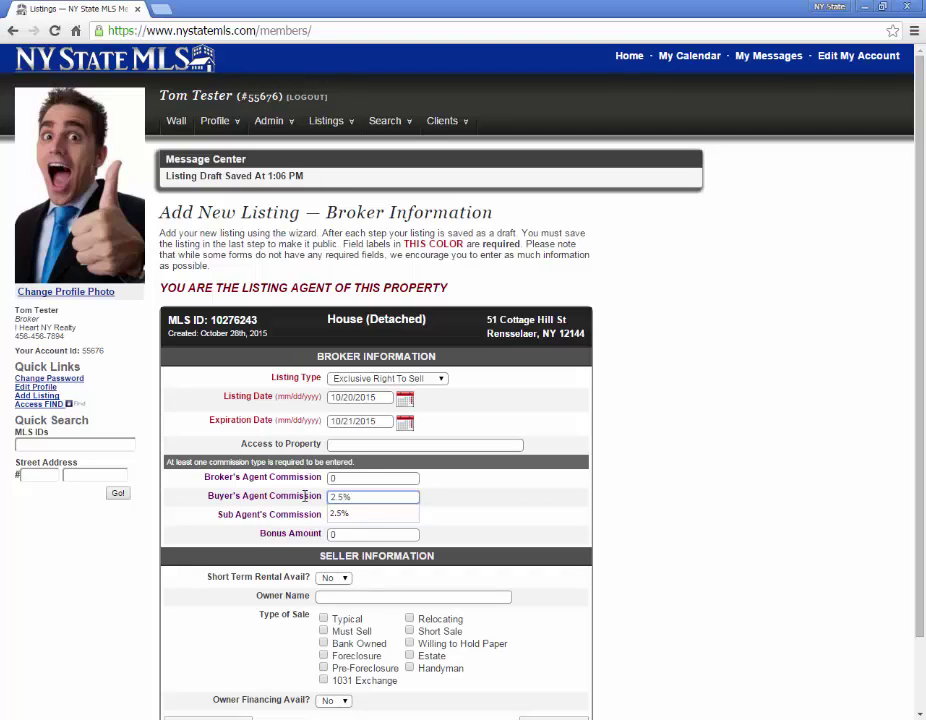
{"action": "left_click", "coordinate": [448, 529]}
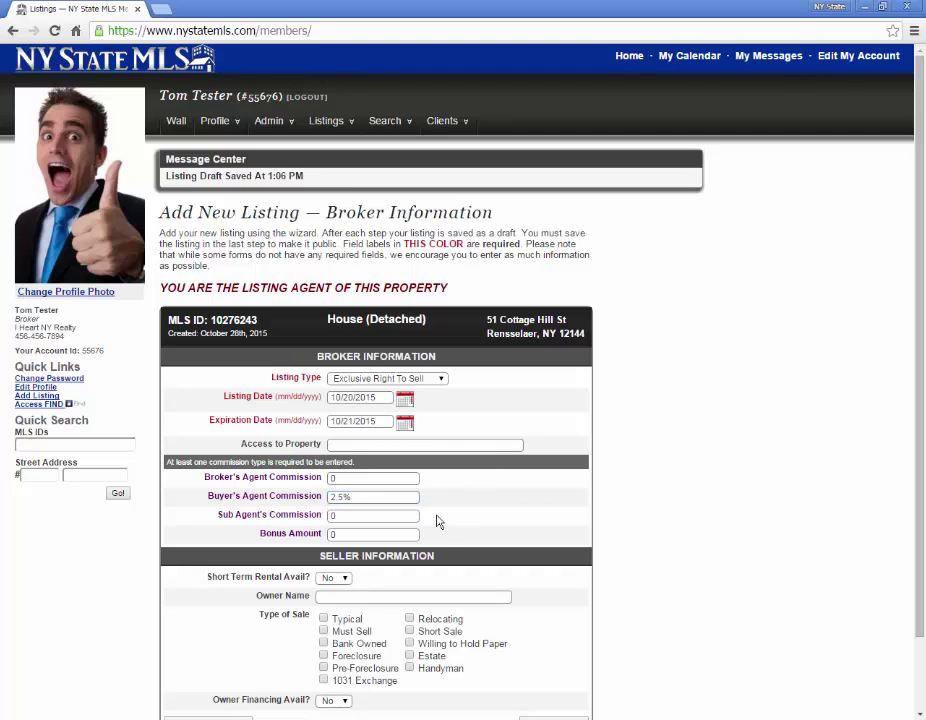
{"action": "scroll", "coordinate": [436, 521], "scroll_direction": "down", "scroll_amount": 2}
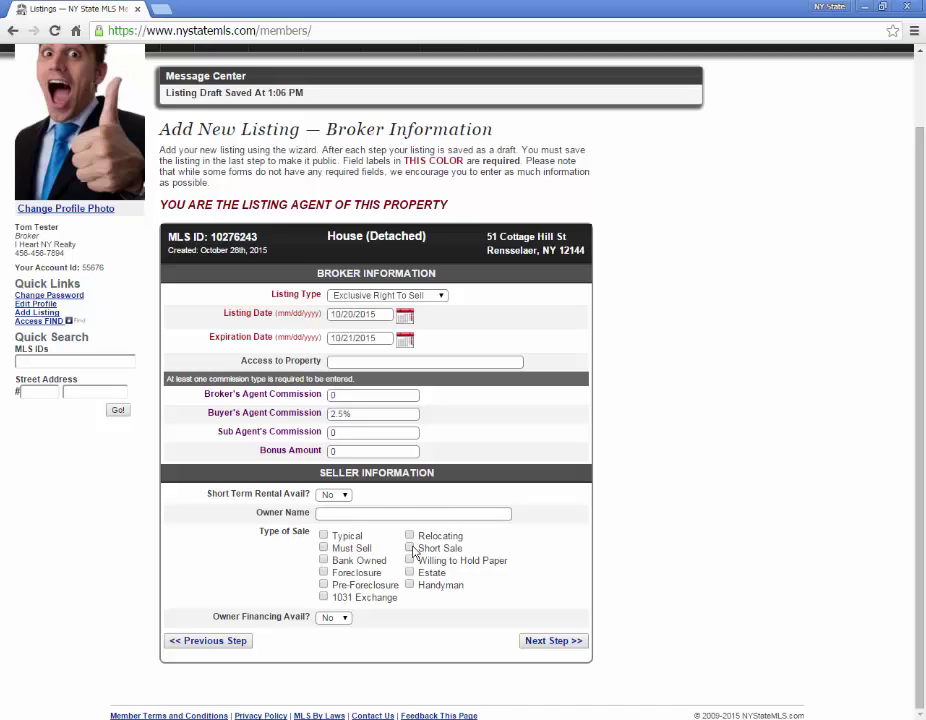
{"action": "left_click", "coordinate": [409, 548]}
{"action": "left_click", "coordinate": [323, 560]}
{"action": "left_click", "coordinate": [323, 573]}
{"action": "left_click", "coordinate": [323, 573]}
{"action": "left_click", "coordinate": [323, 560]}
{"action": "left_click", "coordinate": [323, 536]}
{"action": "left_click", "coordinate": [409, 548]}
{"action": "left_click", "coordinate": [409, 548]}
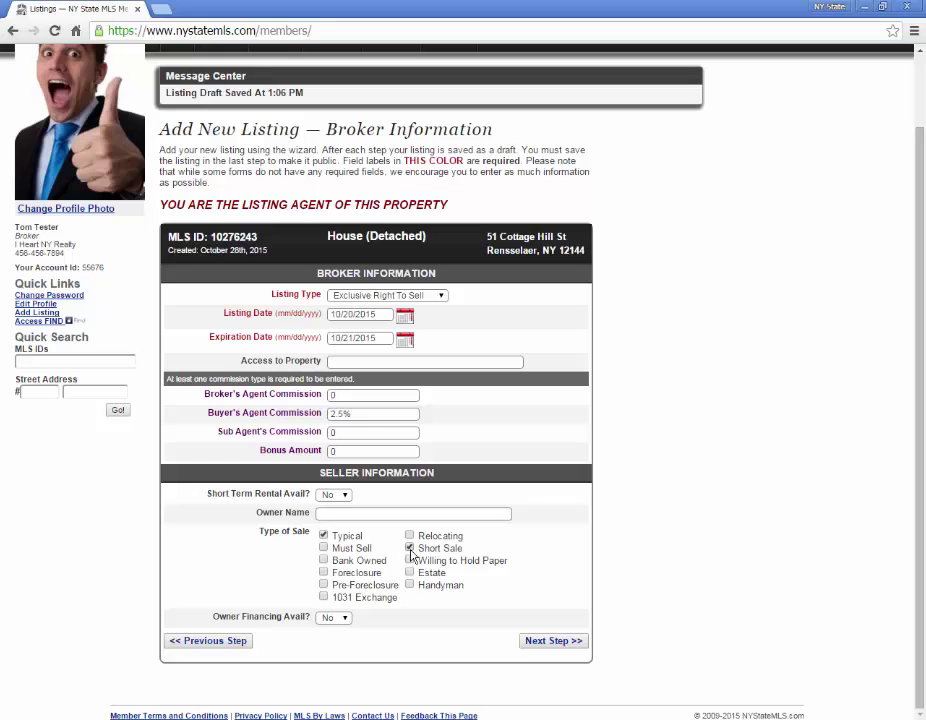
{"action": "left_click", "coordinate": [551, 641]}
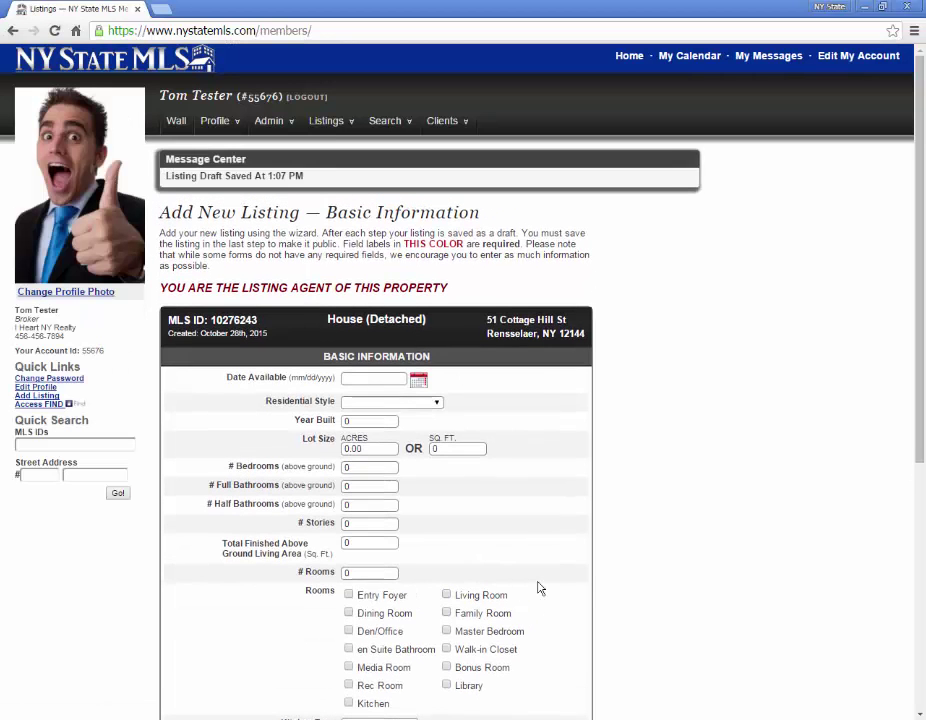
Set Date Available to today, 10/28/2015, and the residential style to Ranch
{"action": "scroll", "coordinate": [614, 552], "scroll_direction": "down", "scroll_amount": 3}
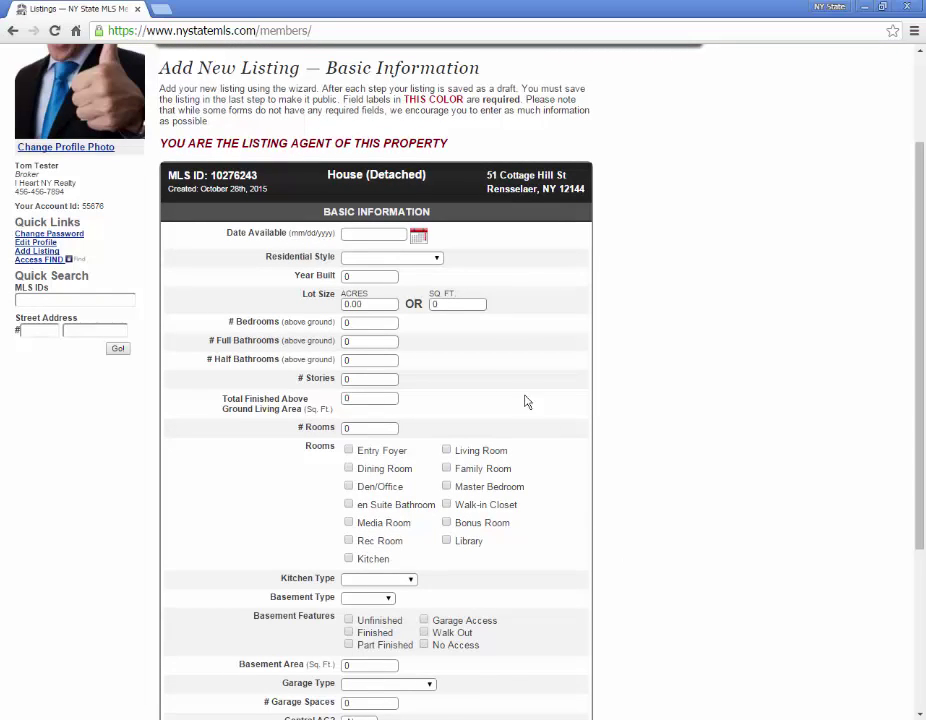
{"action": "left_click", "coordinate": [418, 236]}
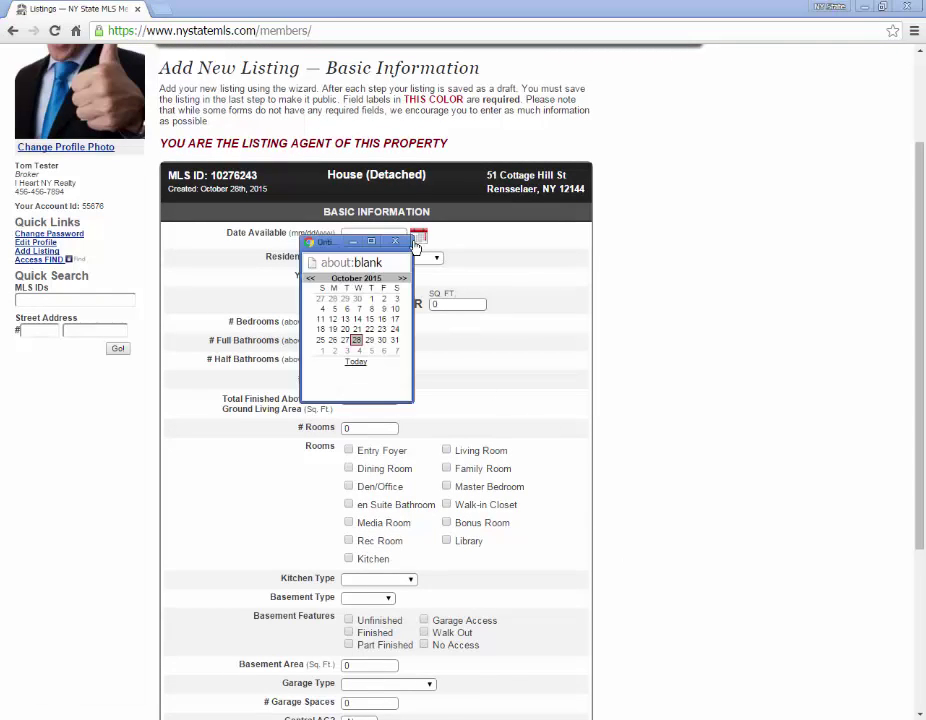
{"action": "left_click", "coordinate": [358, 362]}
{"action": "left_click", "coordinate": [428, 261]}
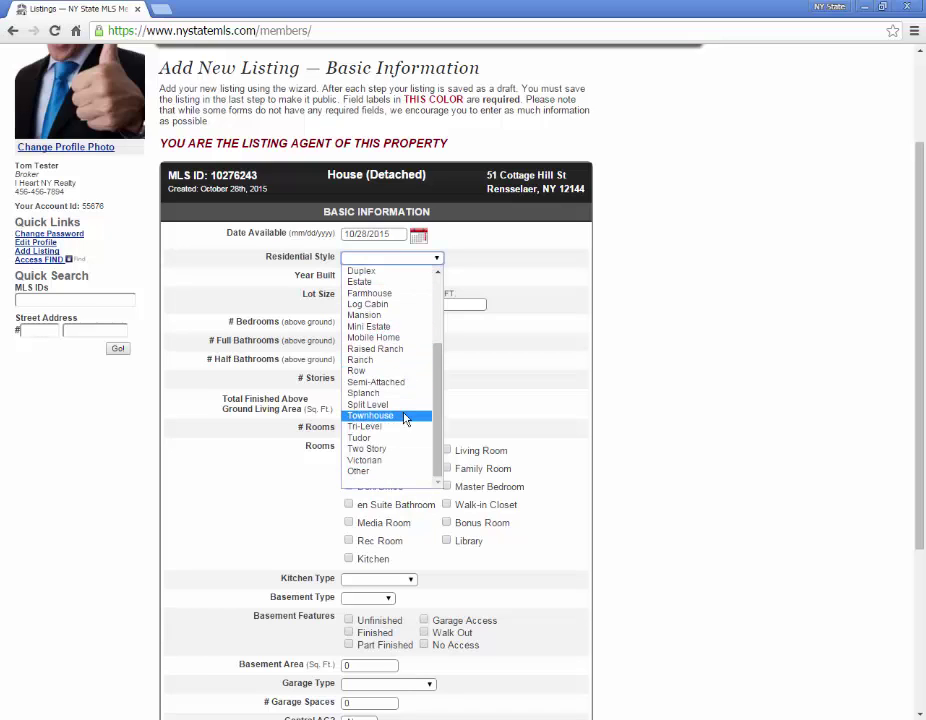
{"action": "left_click", "coordinate": [360, 359]}
Enter built 1980, lot 2400 sq ft, 2 bedrooms, 1 full and 1 half bath, 1 story, 1100 sq ft, 5 rooms
{"action": "left_click", "coordinate": [362, 276]}
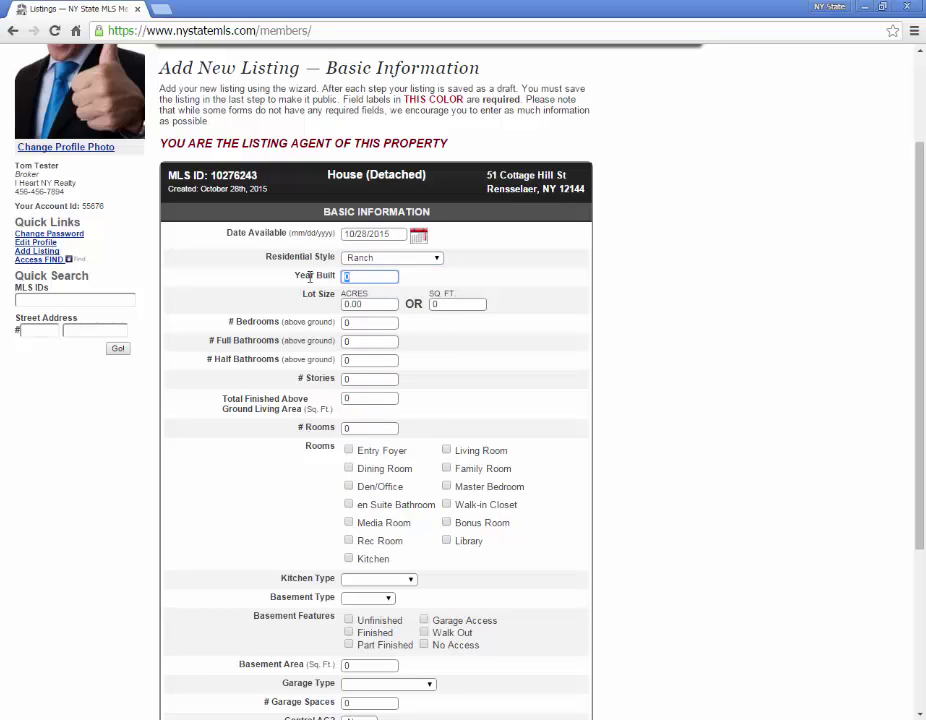
{"action": "type", "text": "1980"}
{"action": "key", "text": "Tab"}
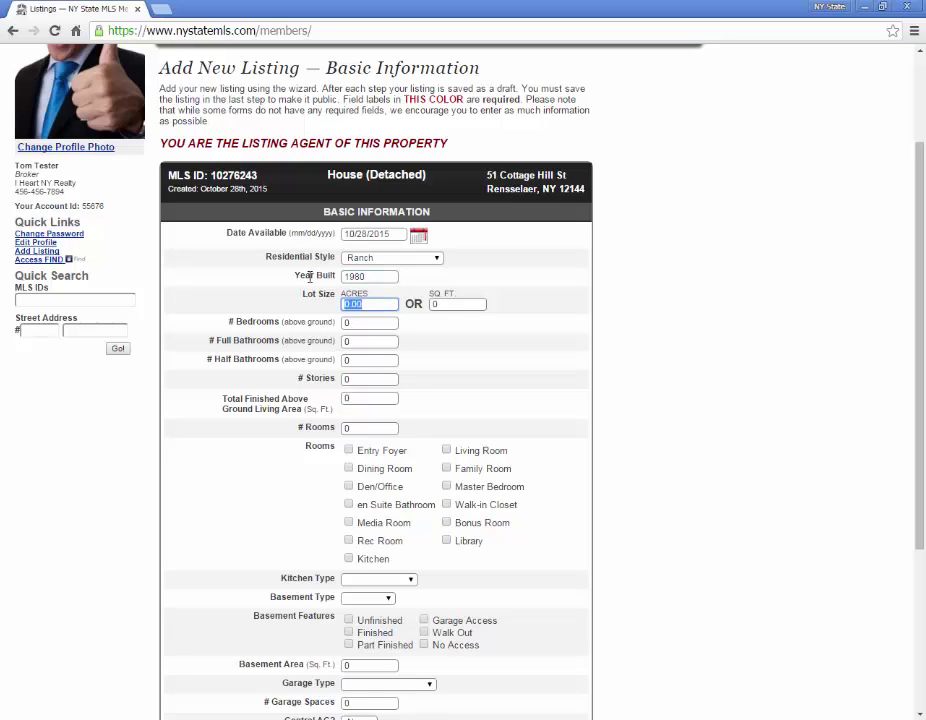
{"action": "key", "text": "Tab"}
{"action": "type", "text": "2400"}
{"action": "key", "text": "Tab"}
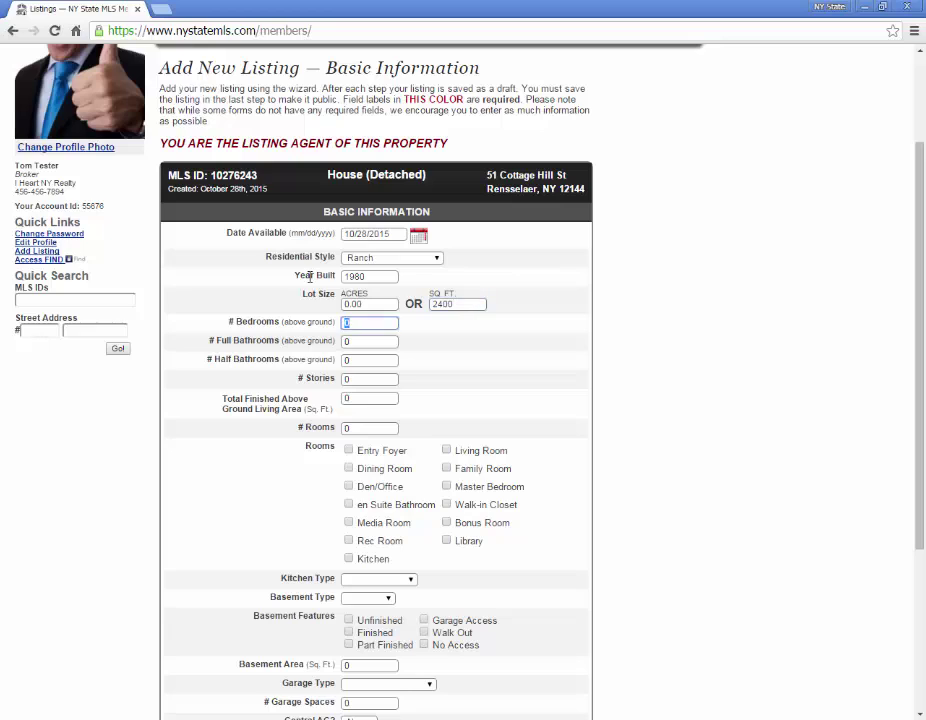
{"action": "type", "text": "2"}
{"action": "key", "text": "Tab"}
{"action": "type", "text": "1"}
{"action": "key", "text": "Tab"}
{"action": "type", "text": "1"}
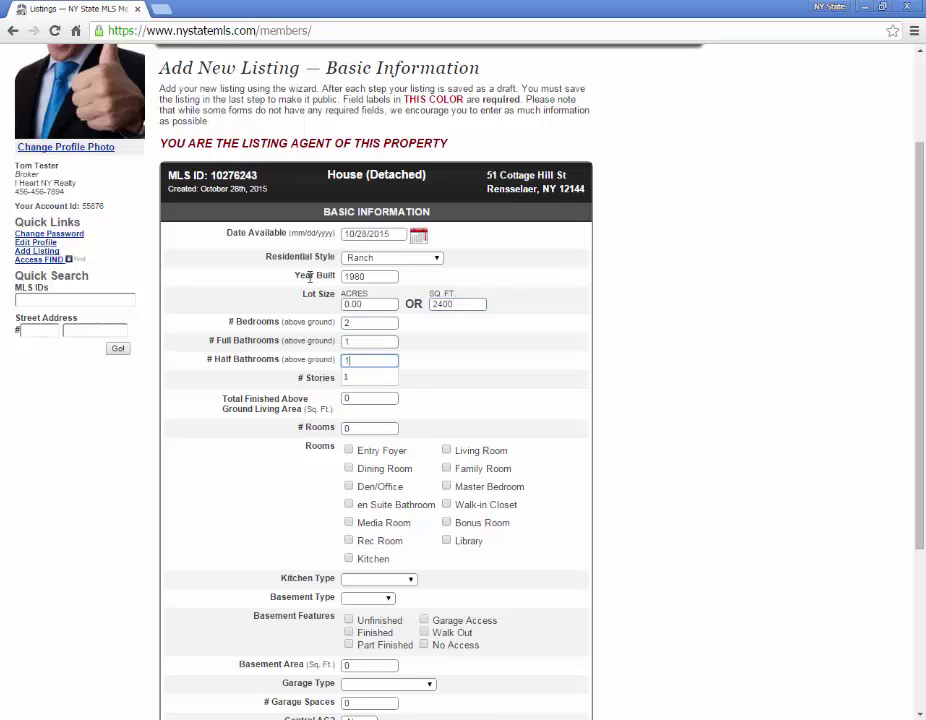
{"action": "key", "text": "Tab"}
{"action": "type", "text": "1"}
{"action": "key", "text": "Tab"}
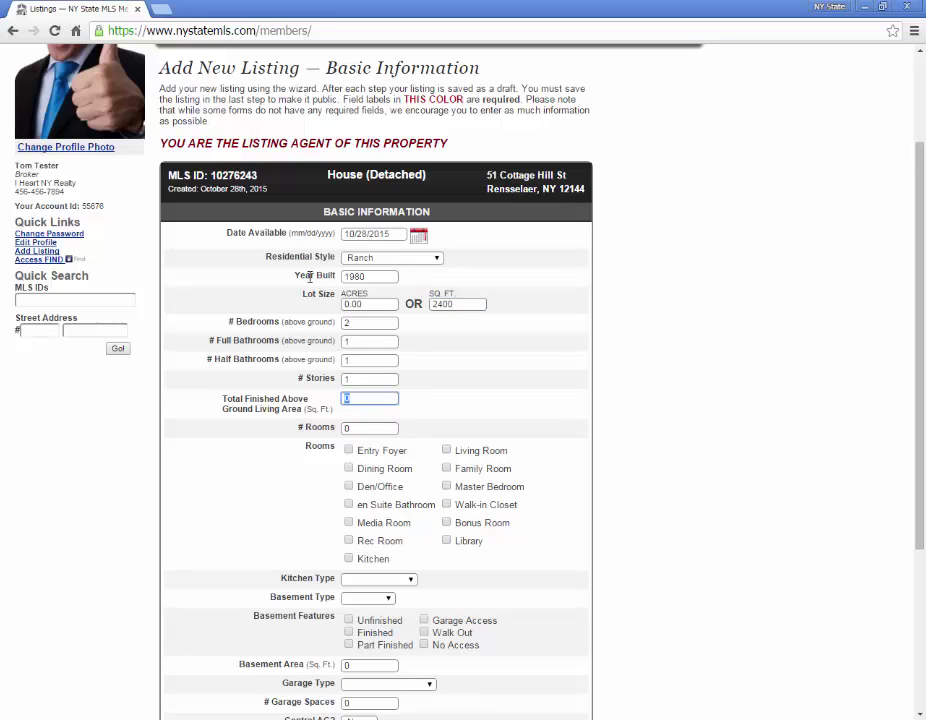
{"action": "type", "text": "1100"}
{"action": "key", "text": "Tab"}
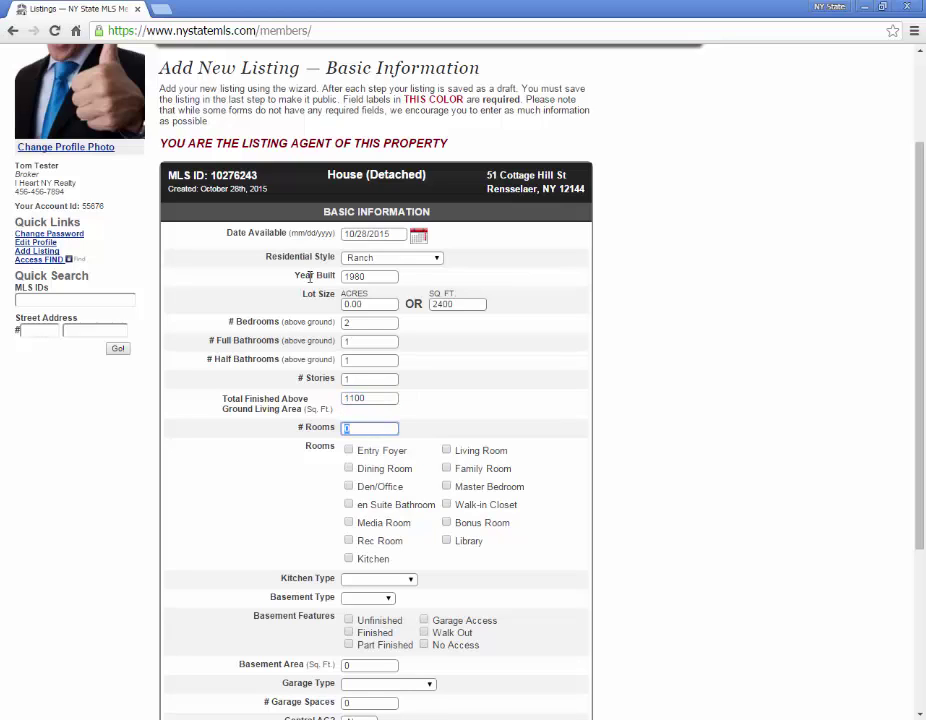
{"action": "type", "text": "5"}
Tick Dining Room, en Suite Bathroom, Walk-in Closet, Master Bedroom and Living Room
{"action": "left_click", "coordinate": [349, 468]}
{"action": "left_click", "coordinate": [350, 505]}
{"action": "left_click", "coordinate": [447, 504]}
{"action": "left_click", "coordinate": [447, 487]}
{"action": "left_click", "coordinate": [447, 451]}
Set the kitchen type to Open and the basement to Full
{"action": "scroll", "coordinate": [370, 480], "scroll_direction": "down", "scroll_amount": 3}
{"action": "left_click", "coordinate": [399, 434]}
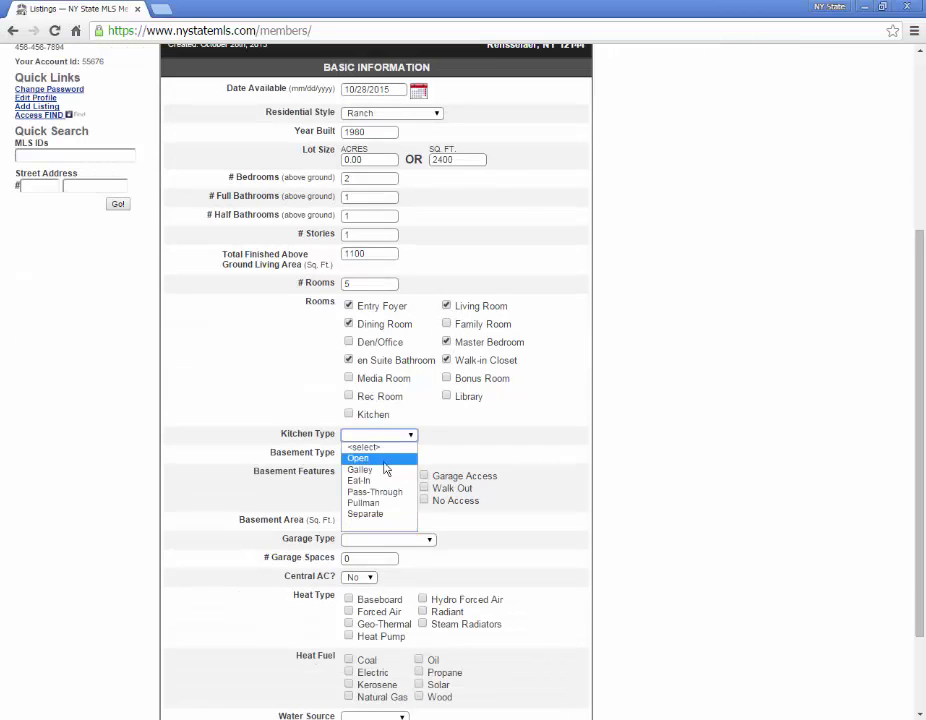
{"action": "left_click", "coordinate": [384, 462]}
{"action": "left_click", "coordinate": [382, 452]}
{"action": "left_click", "coordinate": [372, 477]}
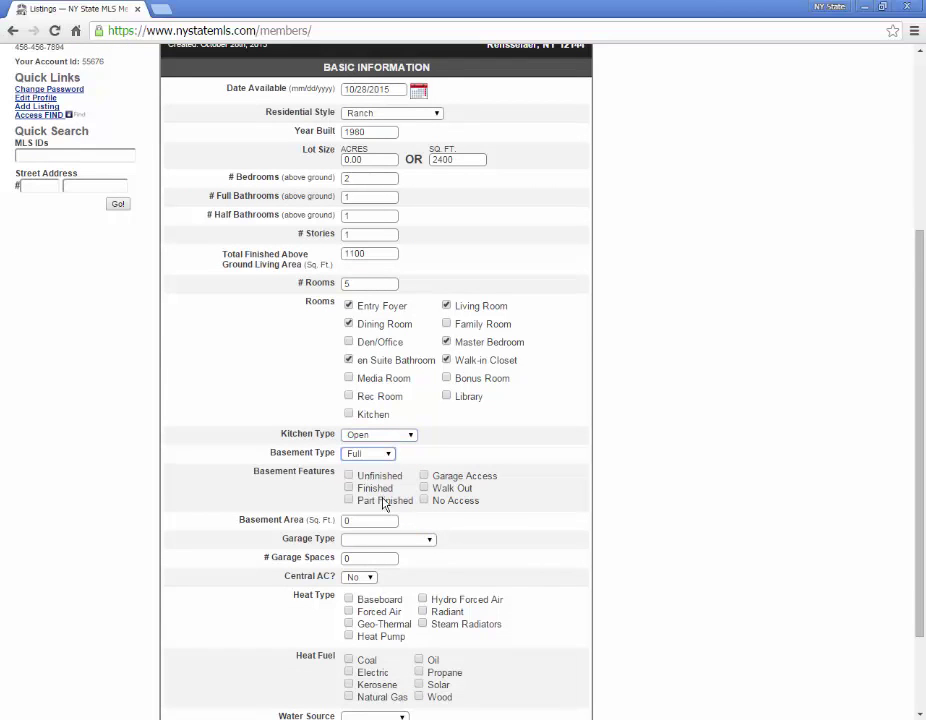
Choose Baseboard heat with Natural Gas fuel, Municipal water and Municipal sewer, then save
{"action": "scroll", "coordinate": [384, 504], "scroll_direction": "down", "scroll_amount": 2}
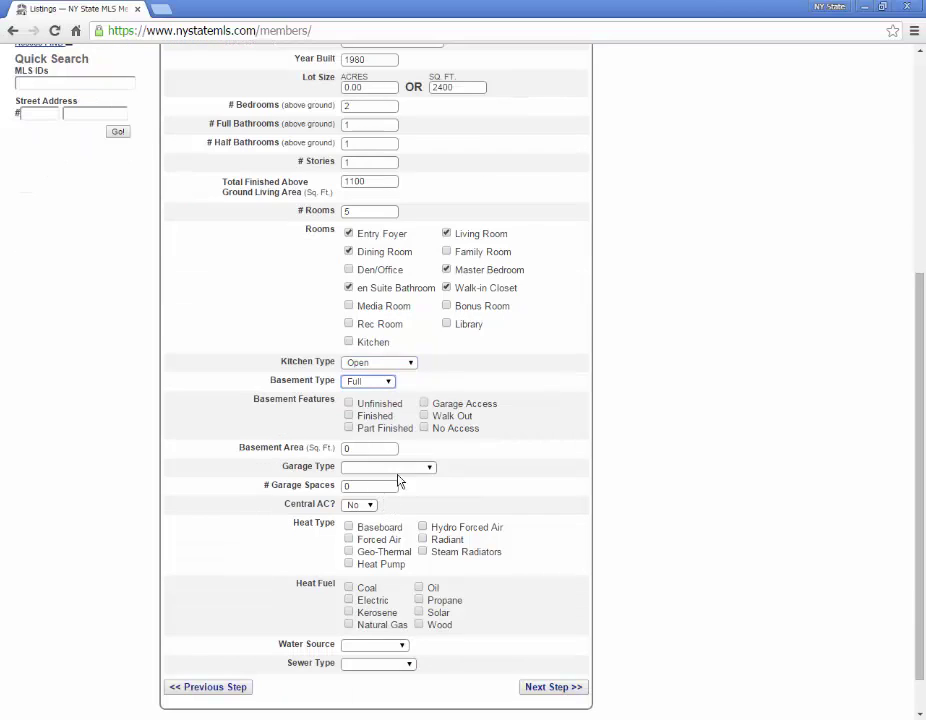
{"action": "left_click", "coordinate": [349, 528]}
{"action": "left_click", "coordinate": [349, 624]}
{"action": "left_click", "coordinate": [372, 645]}
{"action": "left_click", "coordinate": [374, 701]}
{"action": "left_click", "coordinate": [386, 665]}
{"action": "left_click", "coordinate": [380, 642]}
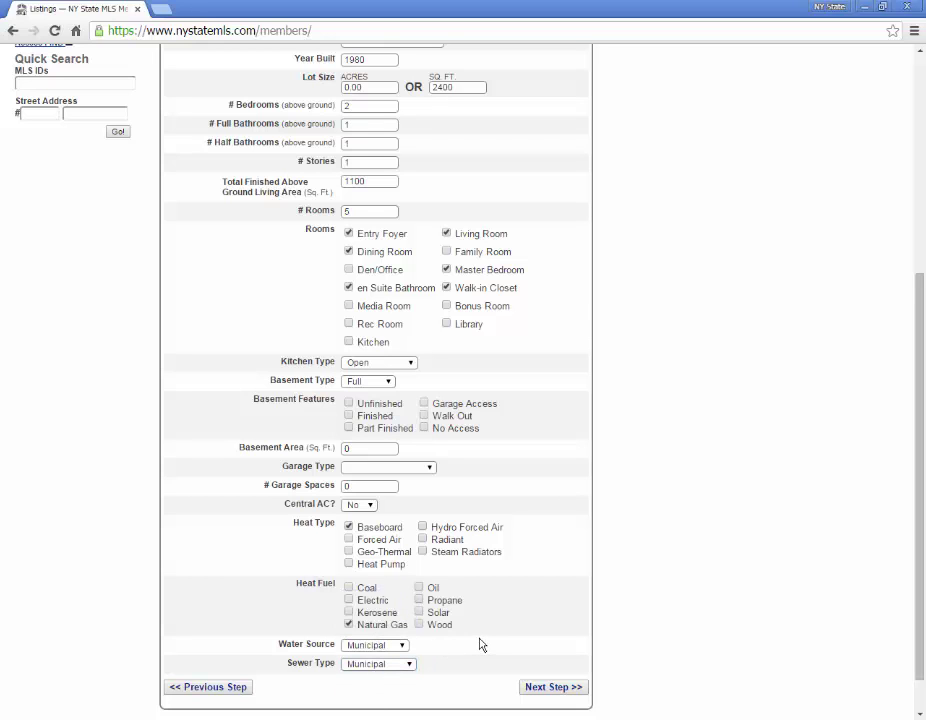
{"action": "left_click", "coordinate": [560, 688]}
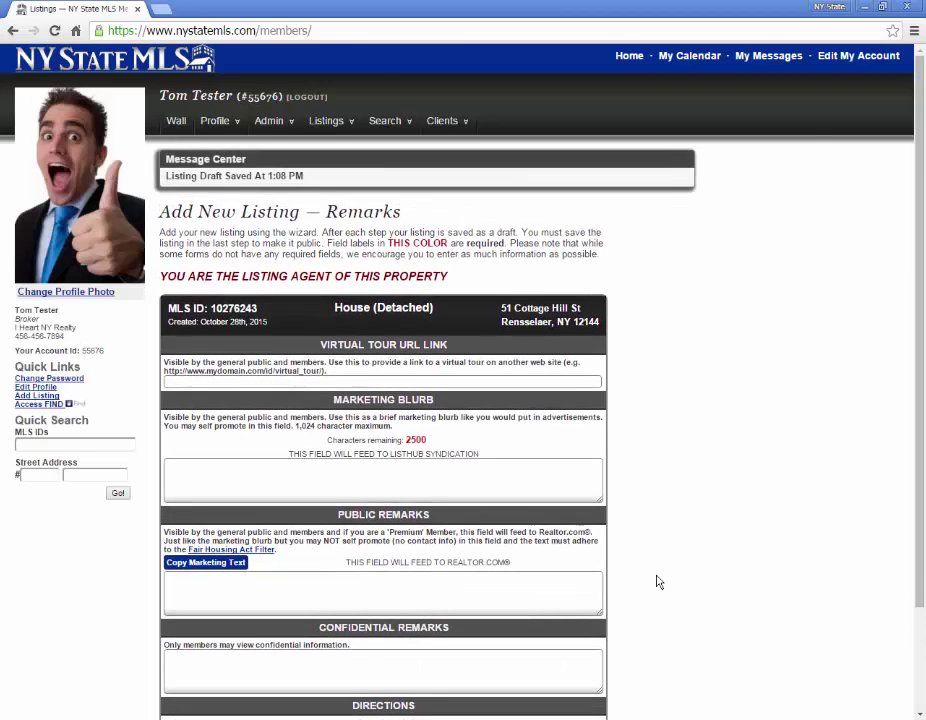
{"action": "scroll", "coordinate": [670, 575], "scroll_direction": "down", "scroll_amount": 2}
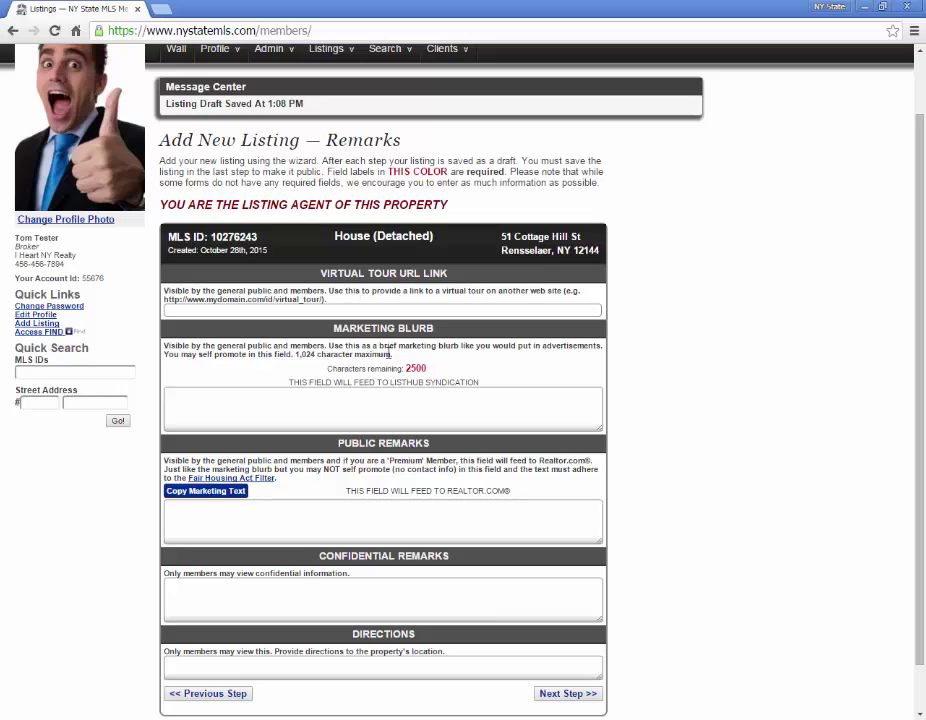
{"action": "left_click", "coordinate": [346, 411]}
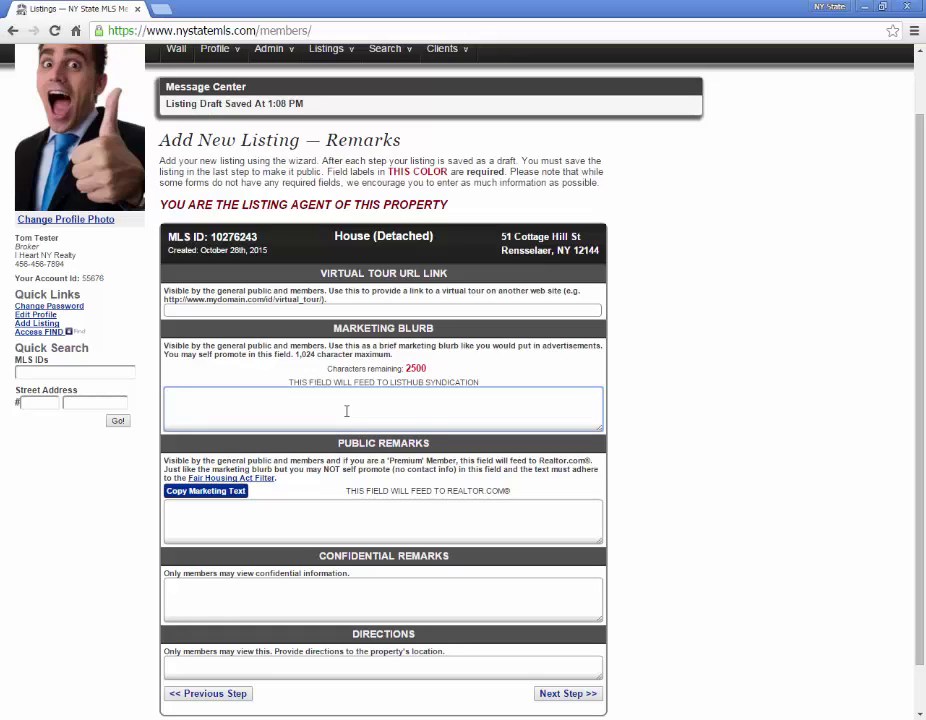
Finish the quiet two-bedroom, wooded-scenery blurb, correcting the agent's e-mail and adding their phone number
{"action": "type", "text": "quiet two bedroom home in a ni"}
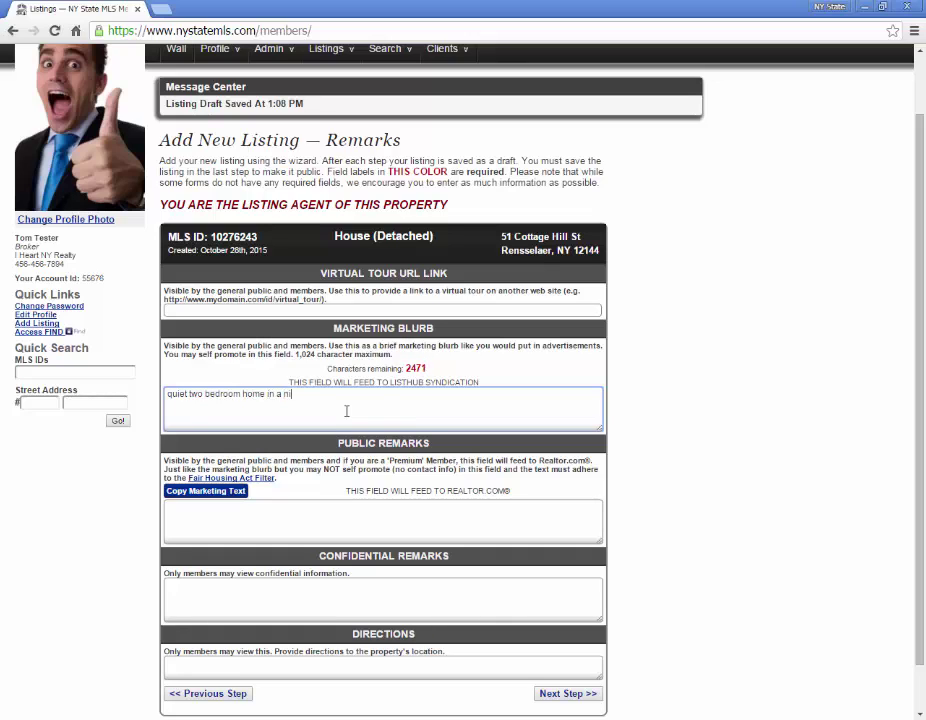
{"action": "type", "text": "ce neighborhood. Enjoy wooded scenery fro"}
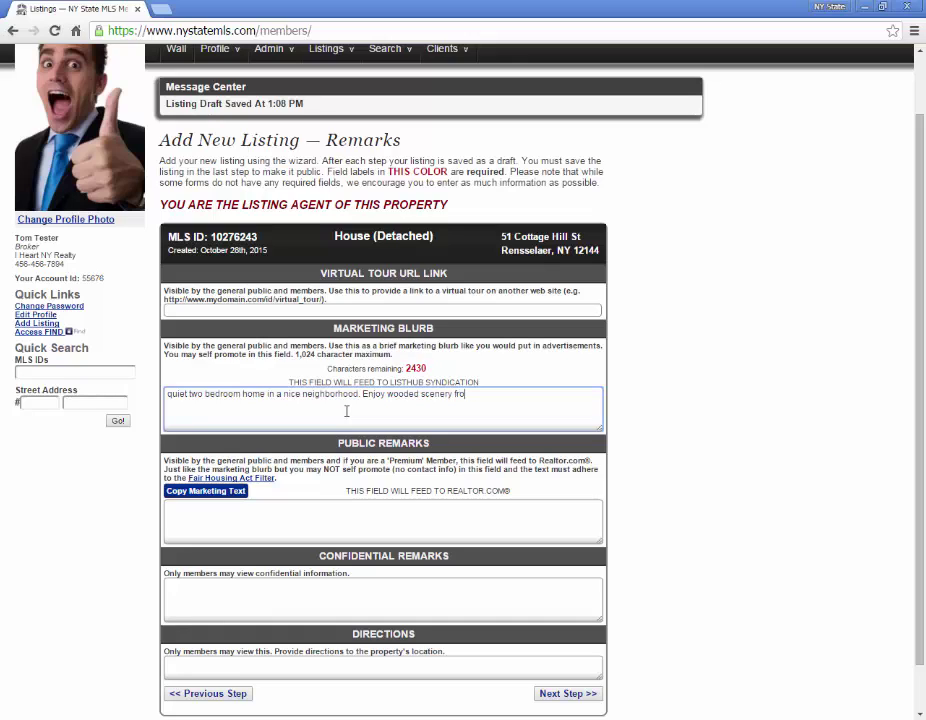
{"action": "type", "text": "m the dead end street. for "}
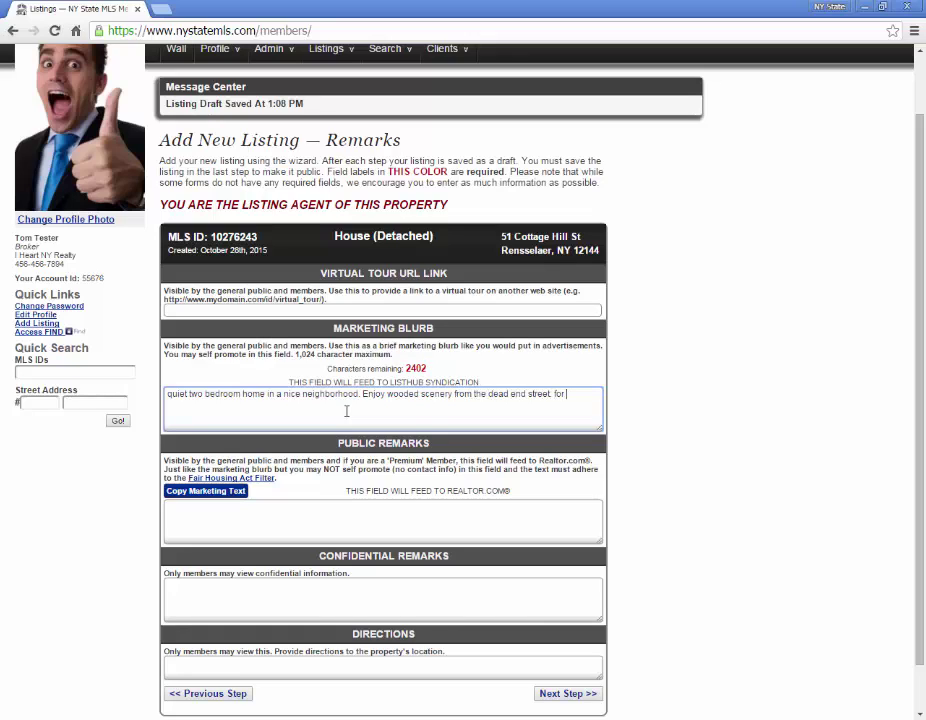
{"action": "type", "text": "more information contact dave "}
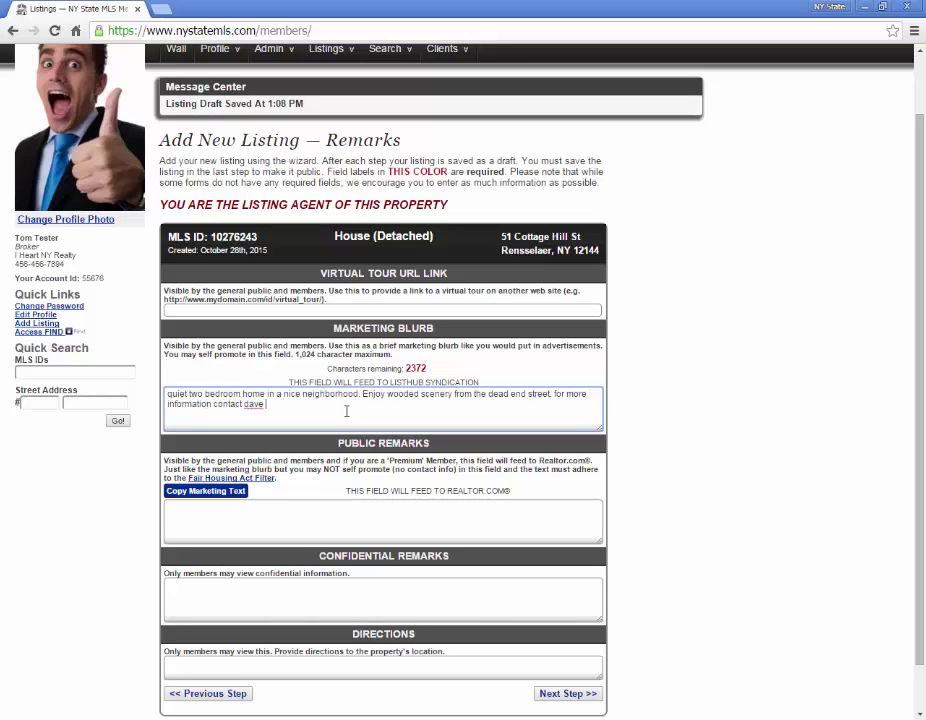
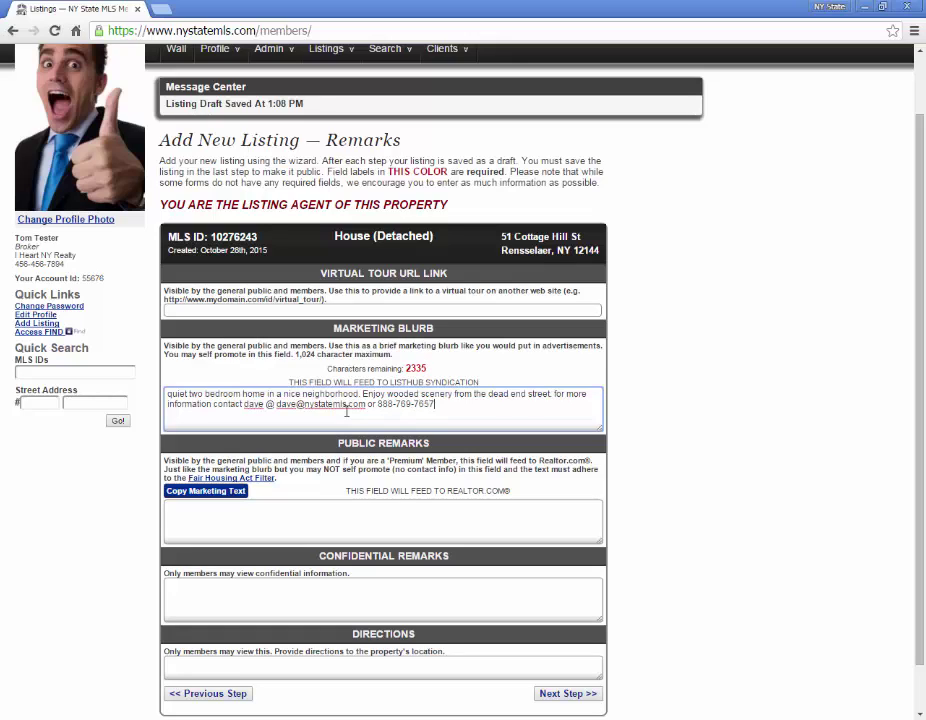
{"action": "left_click", "coordinate": [347, 516]}
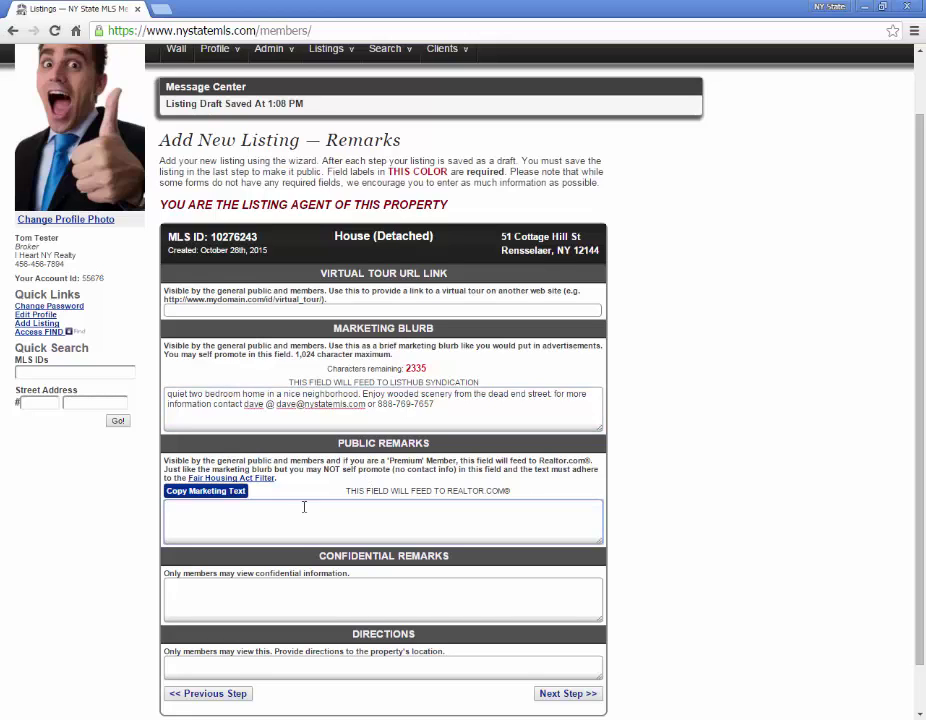
Copy the marketing text into Public Remarks and delete its trailing contact sentence
{"action": "left_click", "coordinate": [201, 495]}
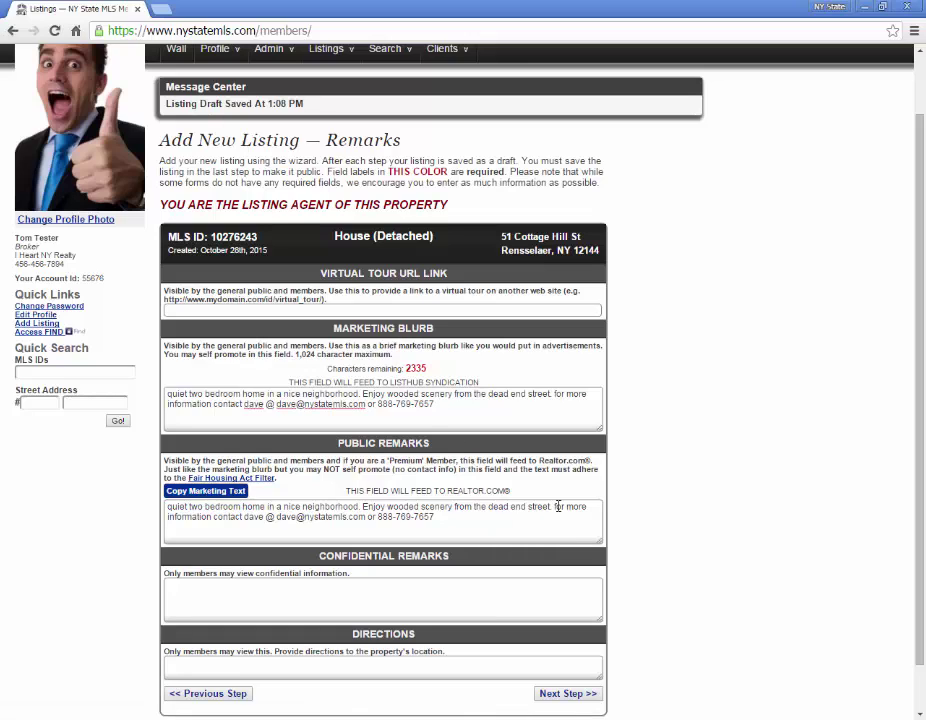
{"action": "left_click_drag", "start_coordinate": [556, 507], "coordinate": [611, 506]}
{"action": "key", "text": "BackSpace"}
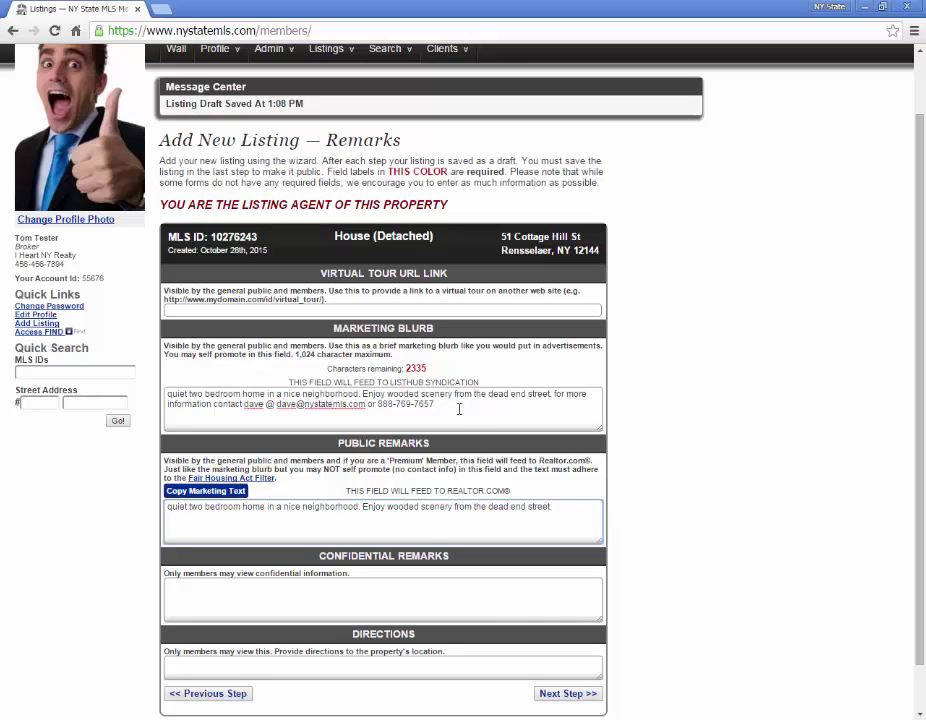
{"action": "left_click_drag", "start_coordinate": [459, 408], "coordinate": [244, 404]}
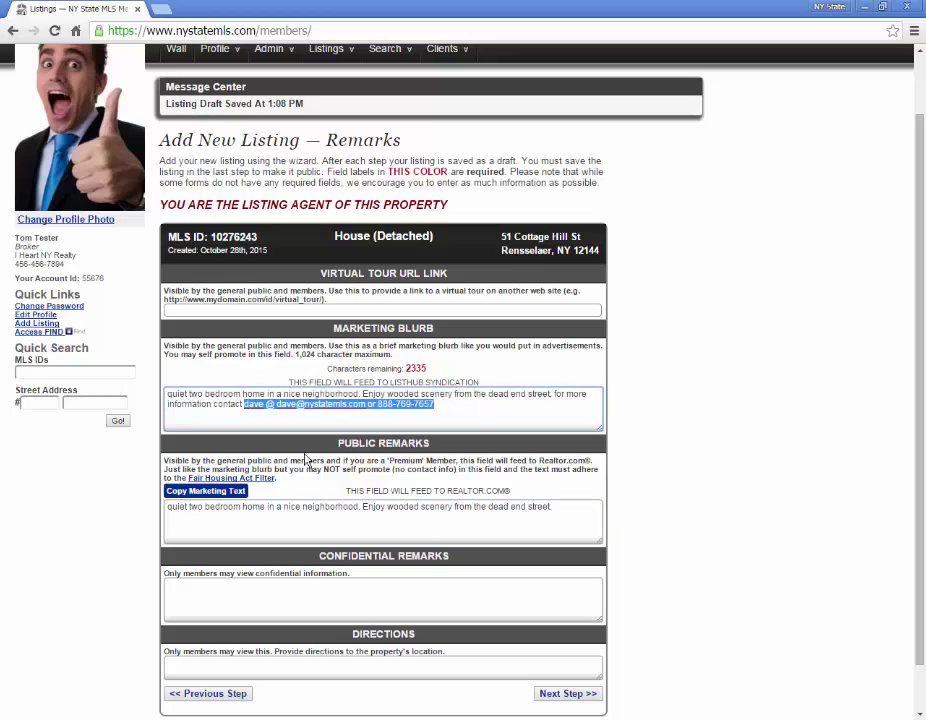
{"action": "left_click", "coordinate": [307, 512]}
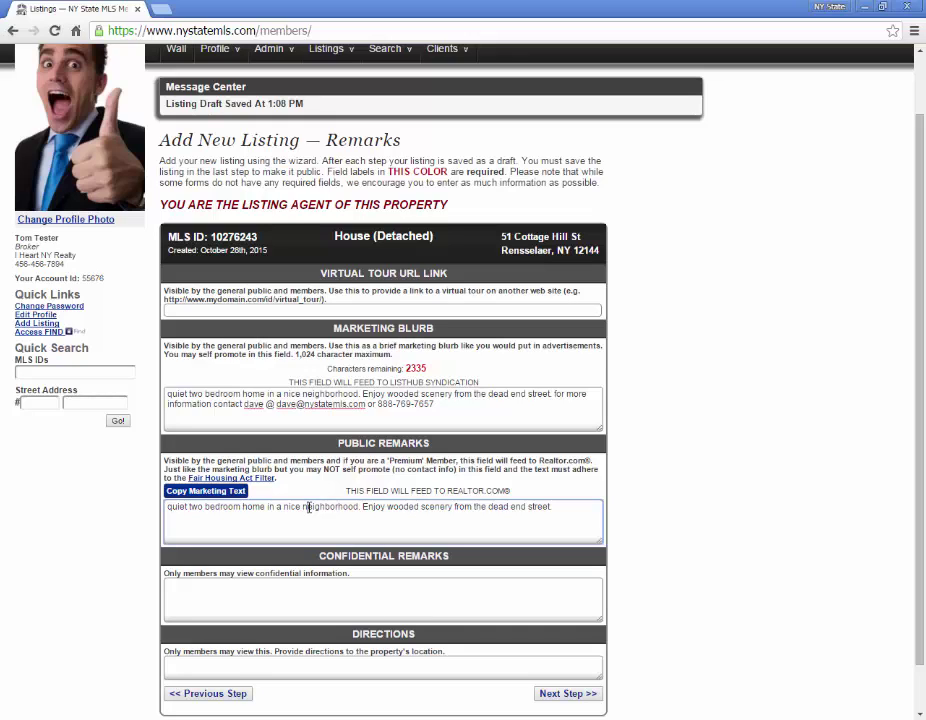
{"action": "scroll", "coordinate": [301, 424], "scroll_direction": "down", "scroll_amount": 1}
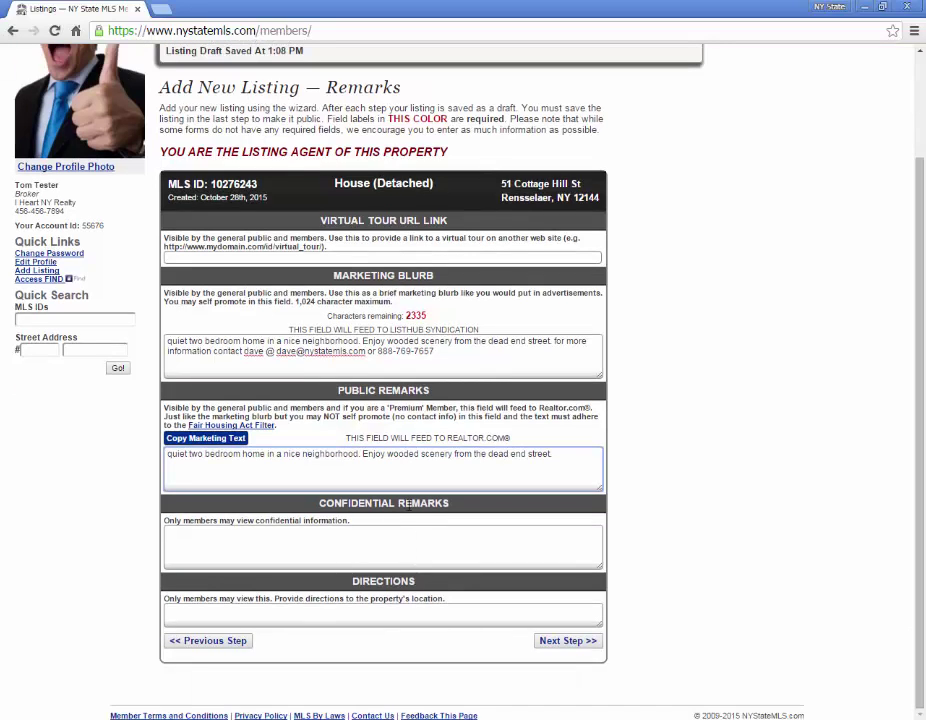
Save the remarks, then pass the Tax Information step with taxes left at 0
{"action": "left_click", "coordinate": [565, 644]}
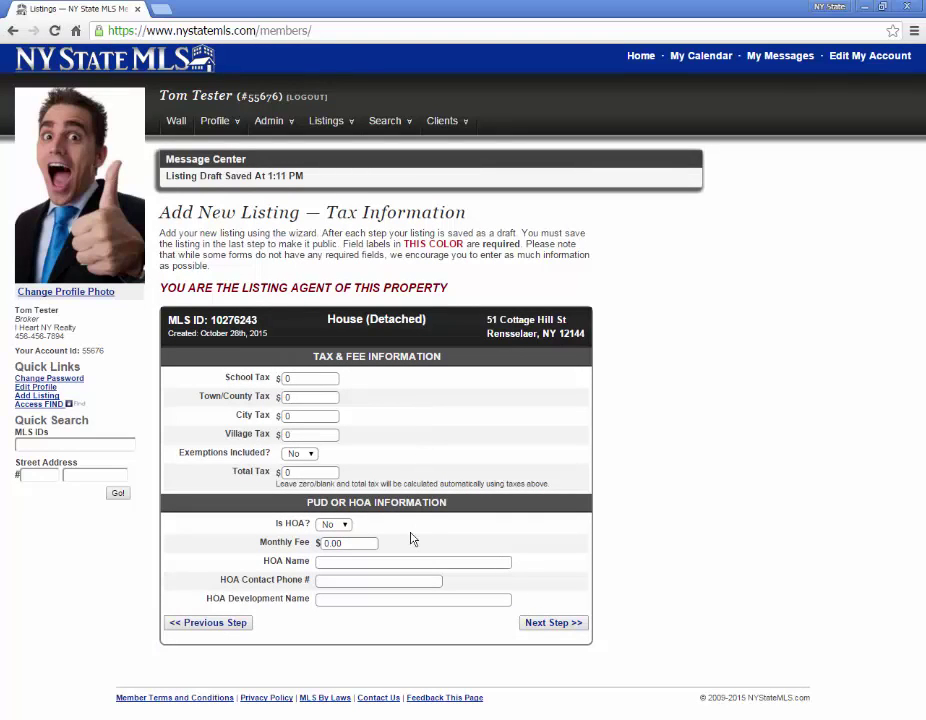
{"action": "left_click", "coordinate": [558, 623]}
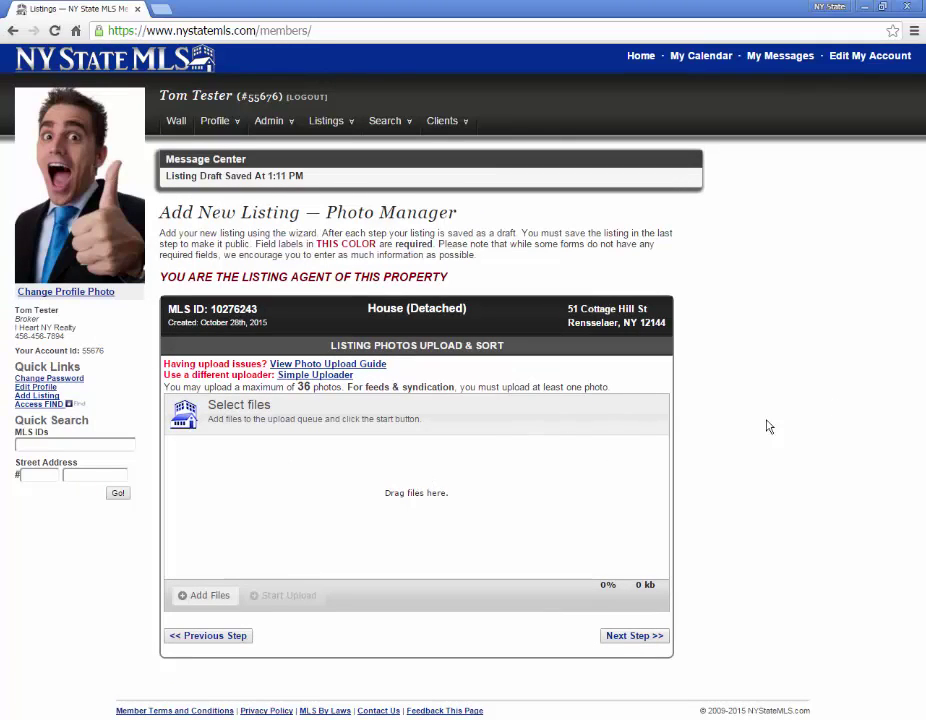
Skip photo upload by cancelling the file picker and advance to the Legal Information step
{"action": "left_click", "coordinate": [180, 597]}
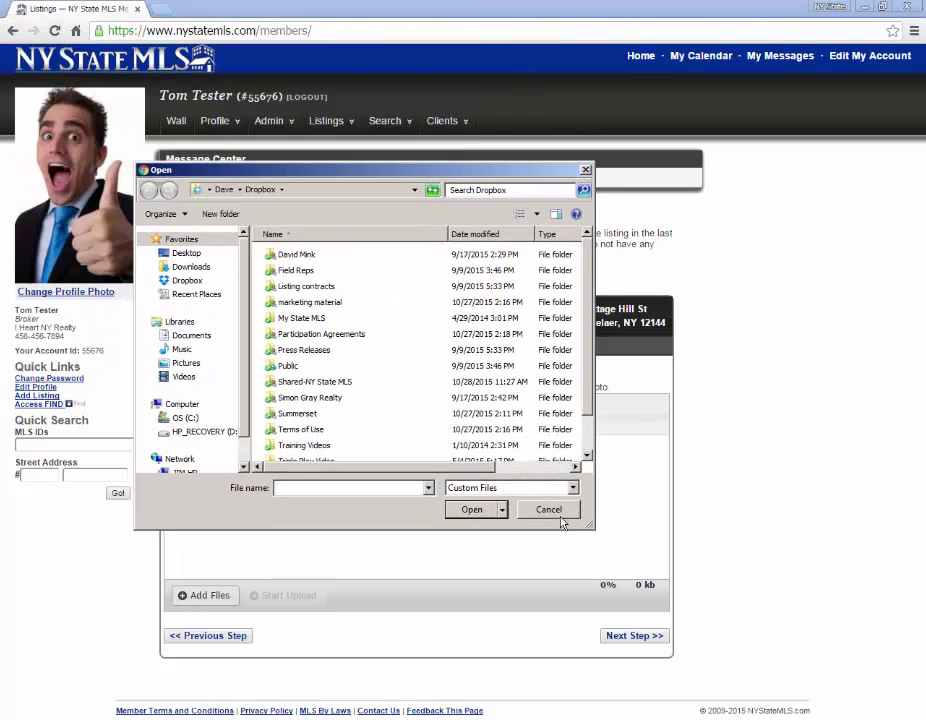
{"action": "left_click", "coordinate": [558, 515]}
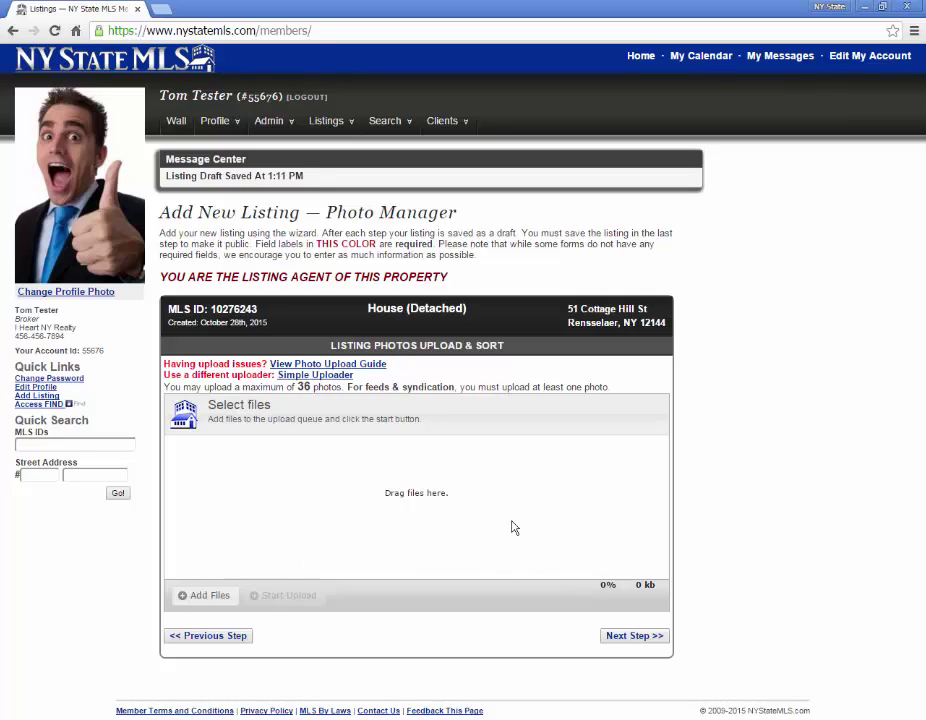
{"action": "left_click", "coordinate": [627, 641]}
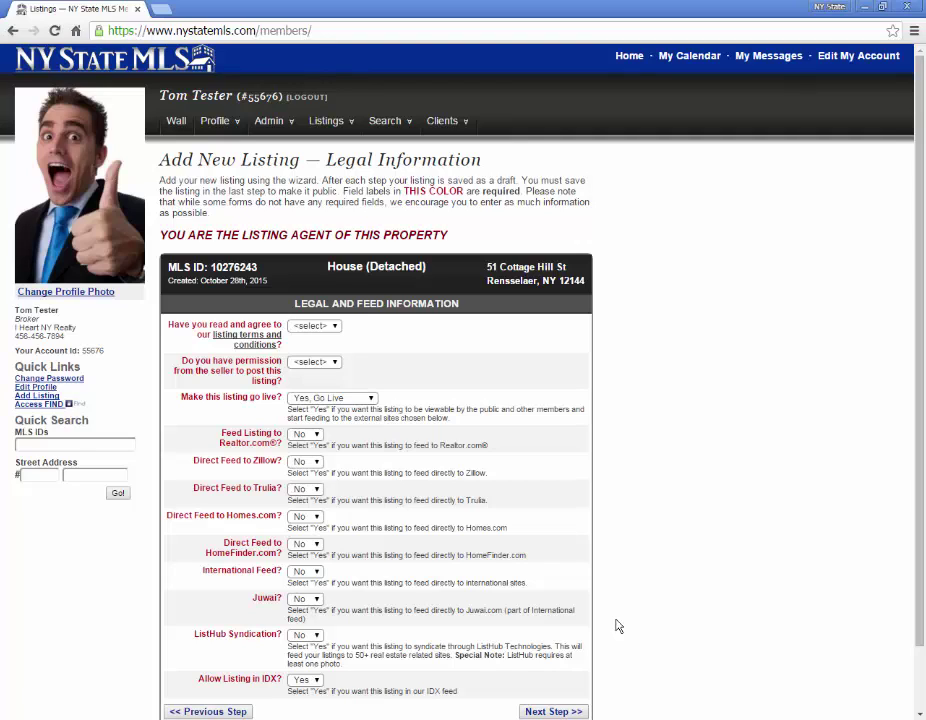
Set listing terms agreement and seller permission to Yes, then submit the legal settings
{"action": "left_click", "coordinate": [333, 327]}
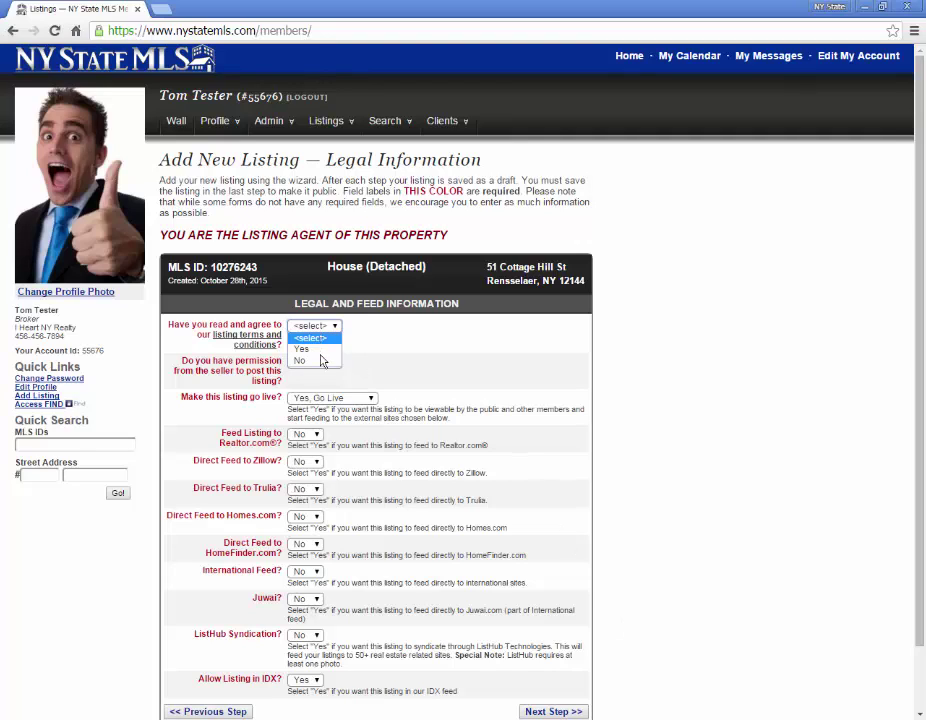
{"action": "left_click", "coordinate": [323, 350]}
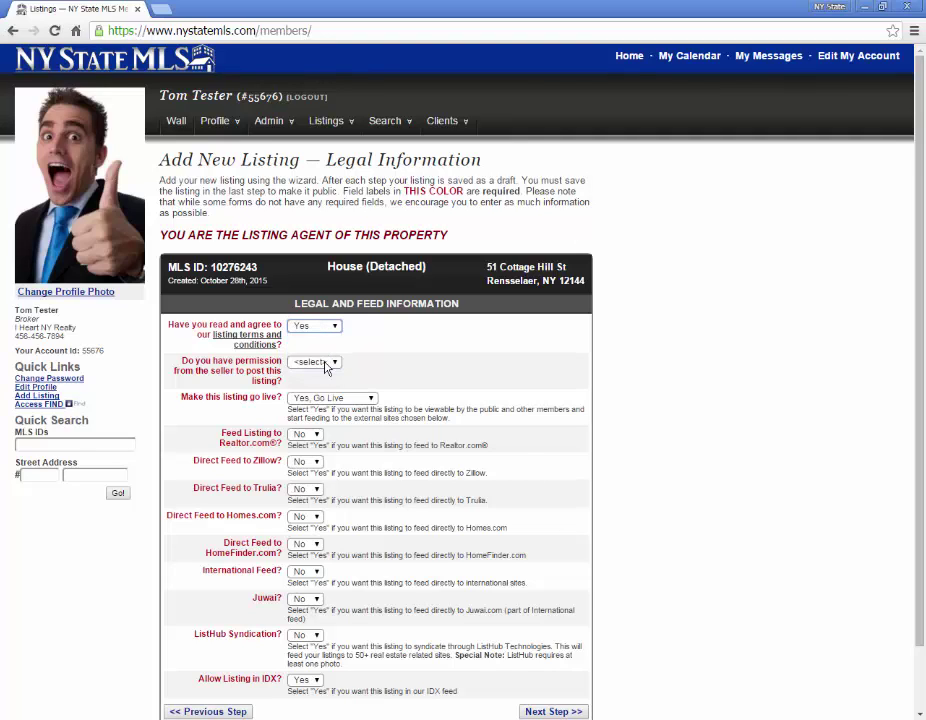
{"action": "left_click", "coordinate": [326, 366]}
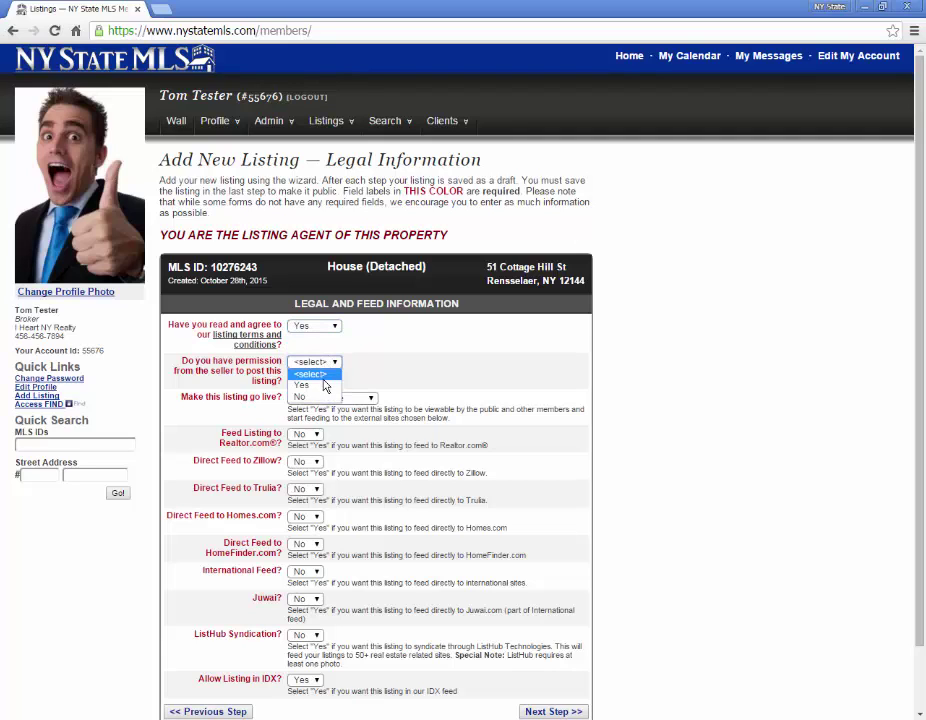
{"action": "left_click", "coordinate": [322, 386]}
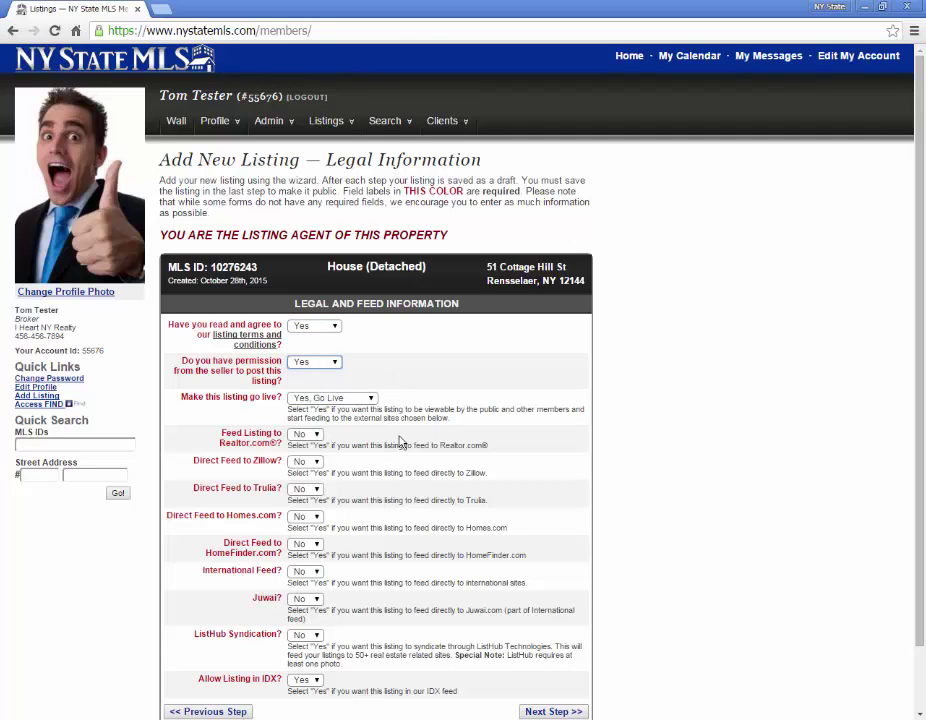
{"action": "scroll", "coordinate": [400, 460], "scroll_direction": "down", "scroll_amount": 1}
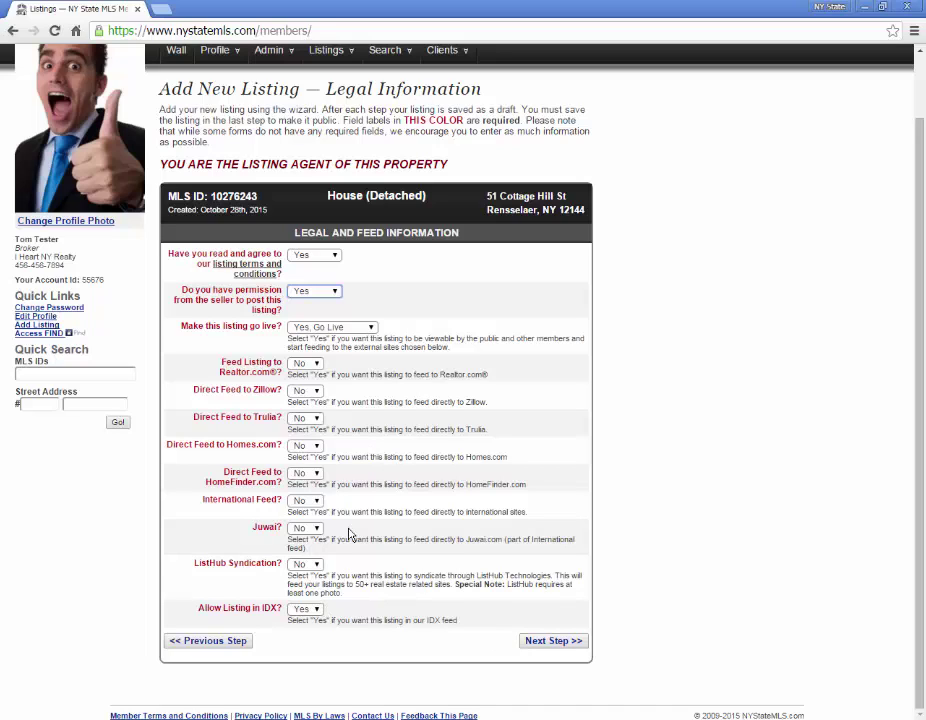
{"action": "left_click", "coordinate": [554, 642]}
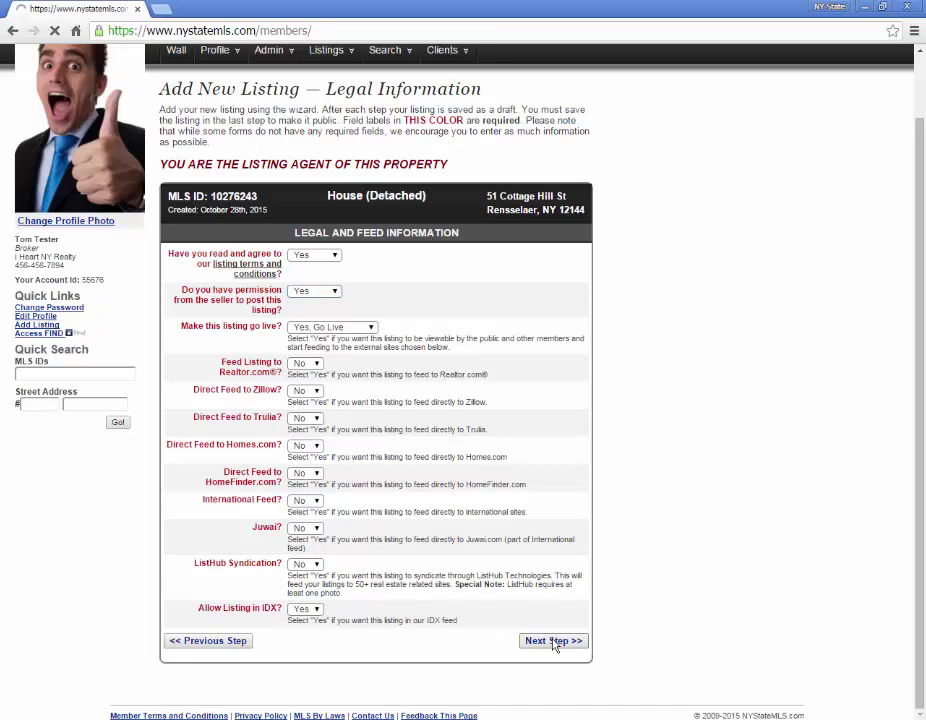